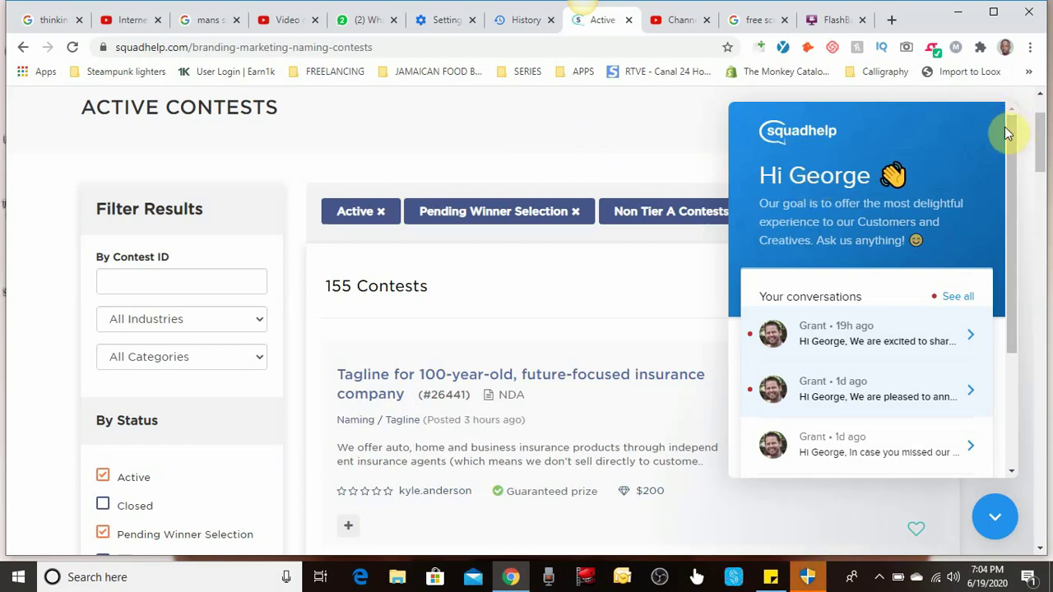
Open the most recent support conversation in the chat widget and download its transcript
left_click(959, 298)
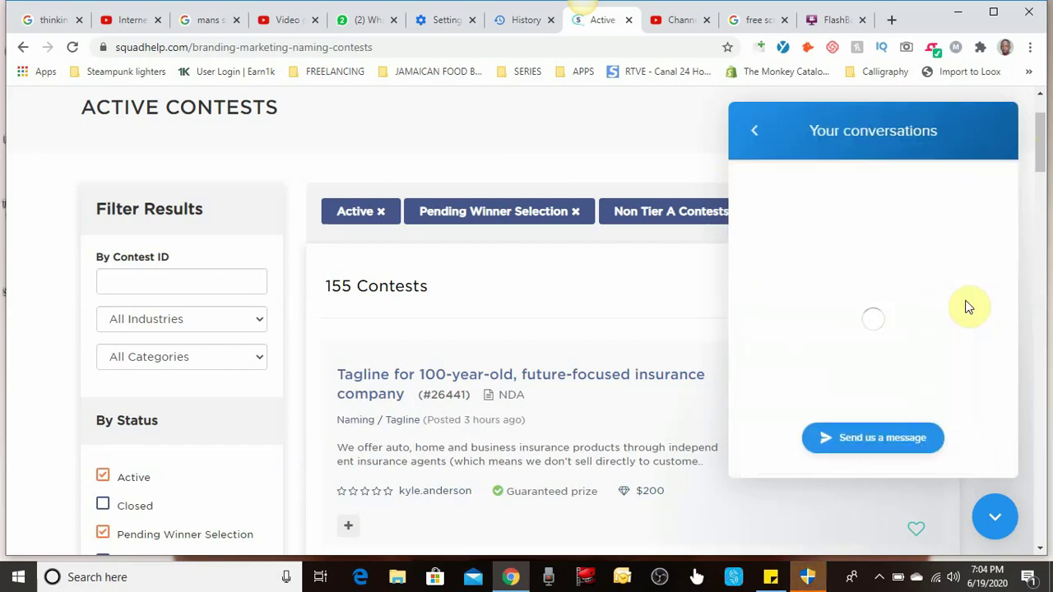
left_click(755, 132)
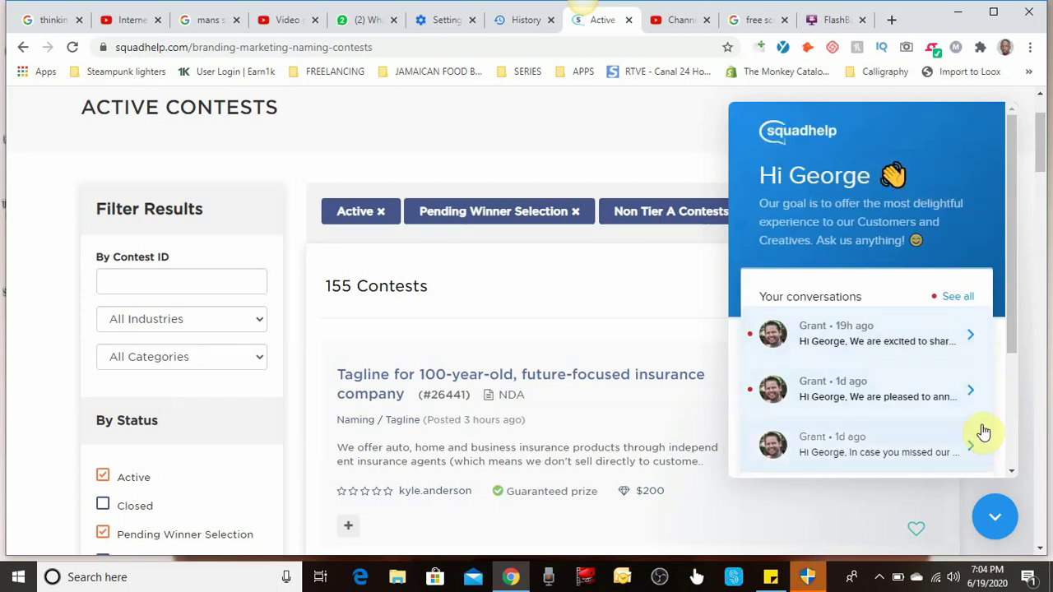
left_click(961, 350)
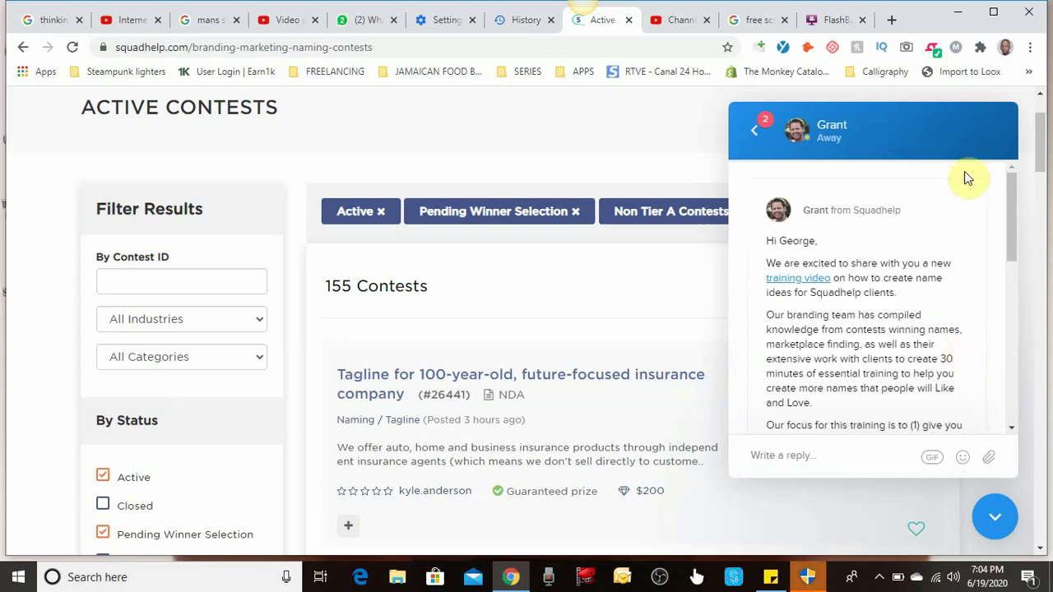
mouse_move(987, 148)
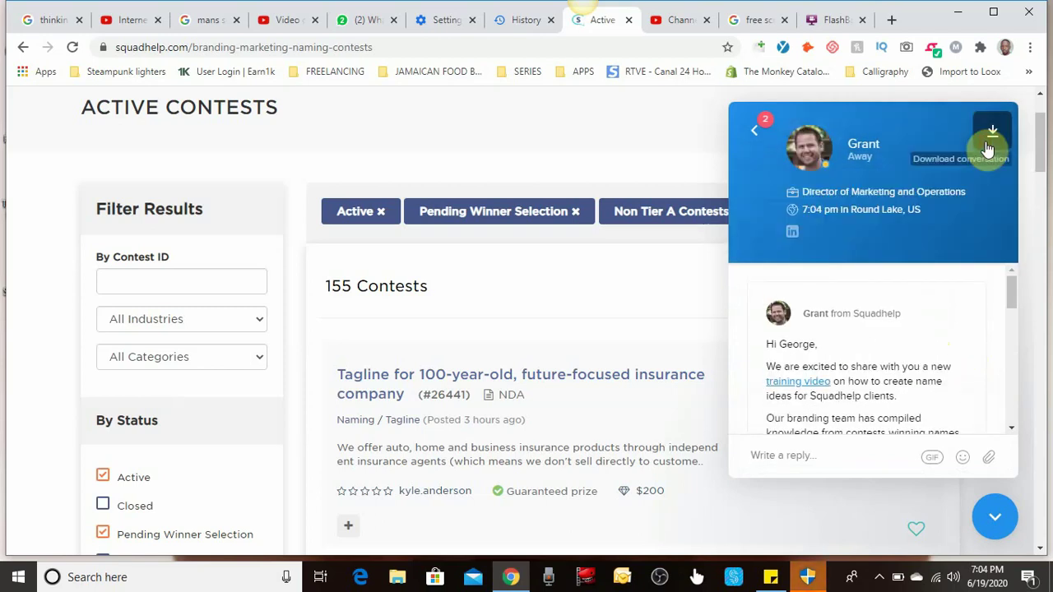
left_click(993, 136)
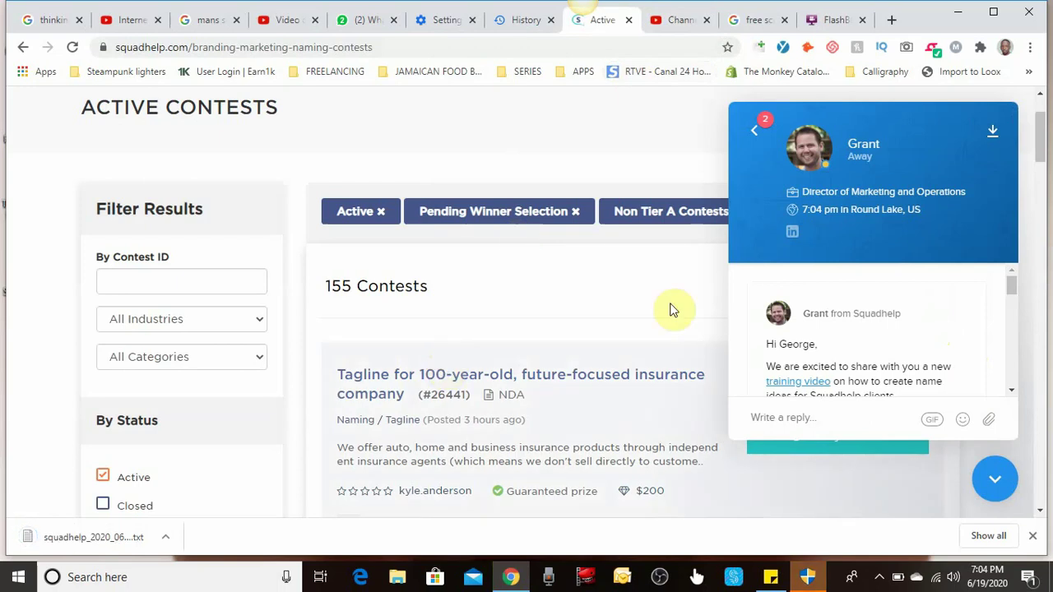
Leave the open conversation and close the support chat widget
triple_click(701, 146)
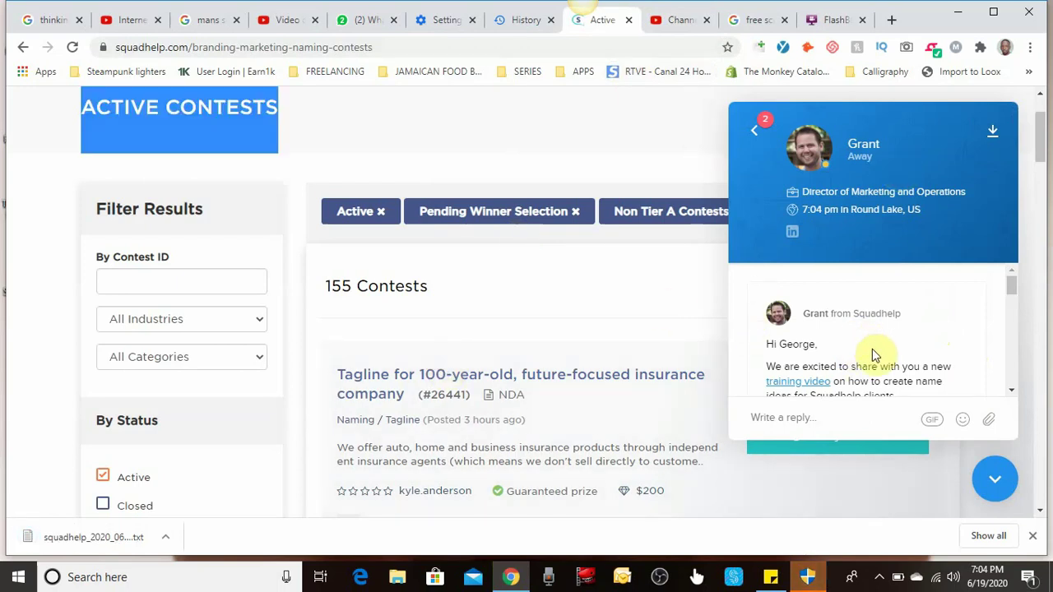
left_click(760, 135)
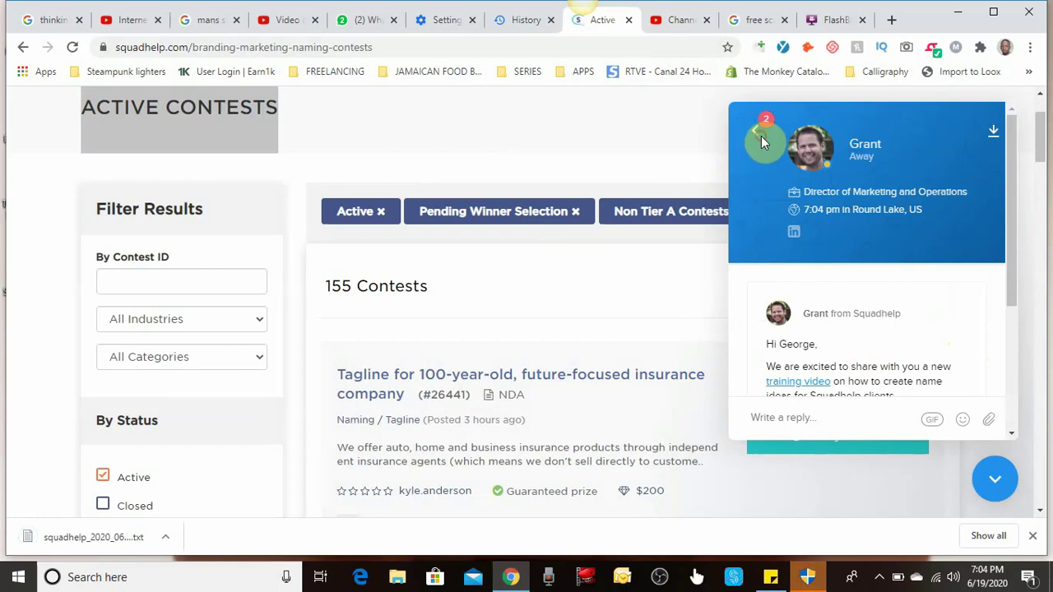
left_click(680, 116)
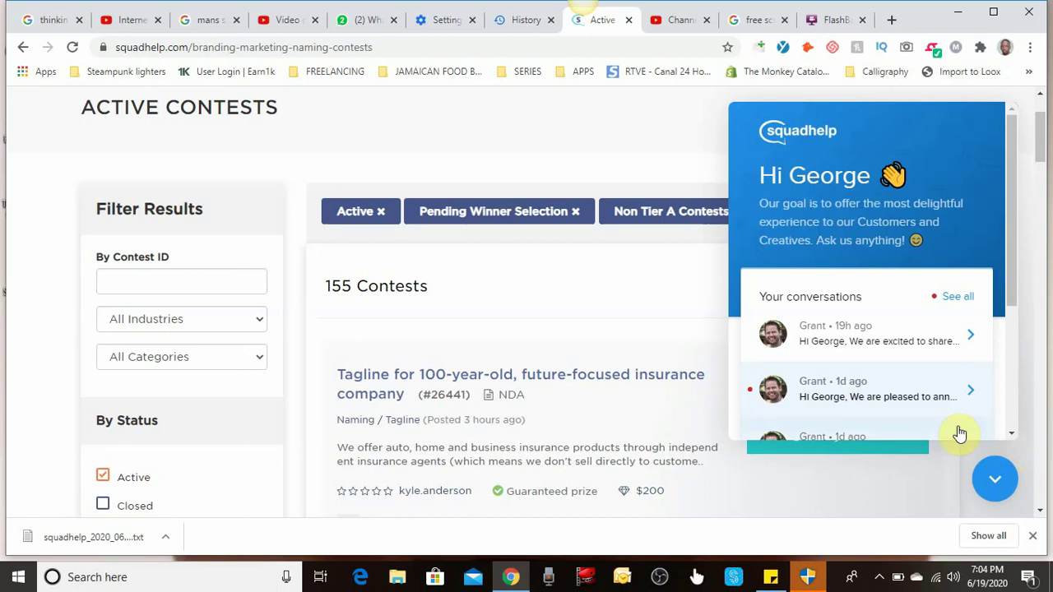
left_click(994, 478)
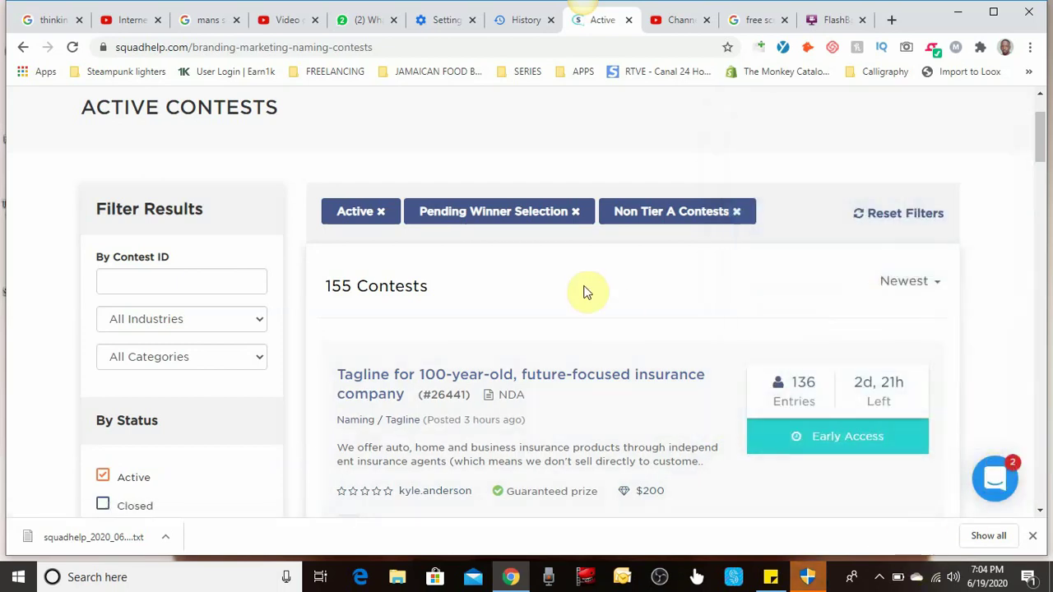
Browse the active contests list, examining each contest's title, type, prize, entries and time left
scroll(586, 292, "down", 3)
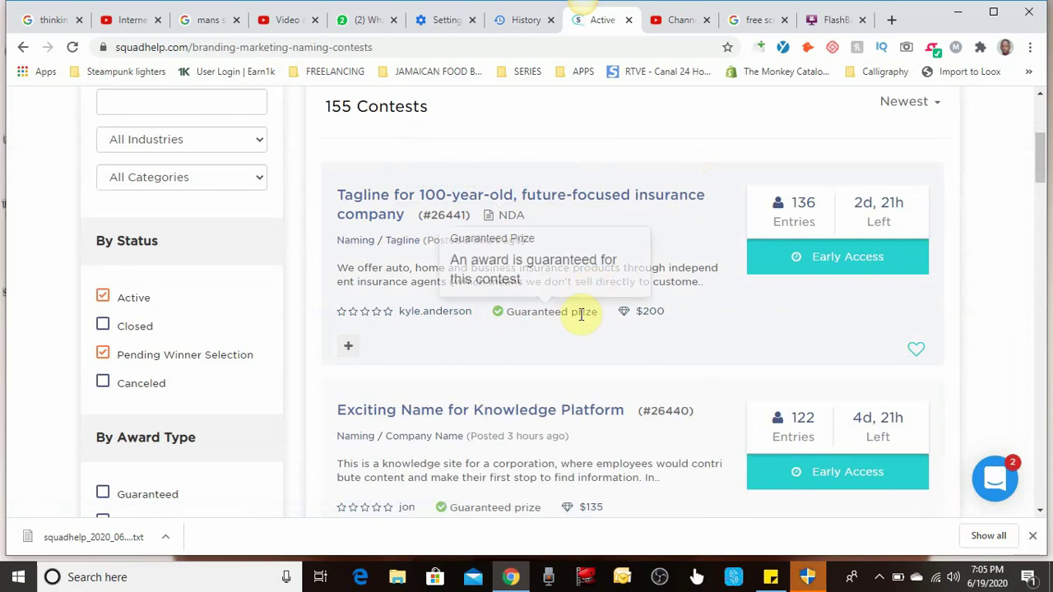
mouse_move(597, 317)
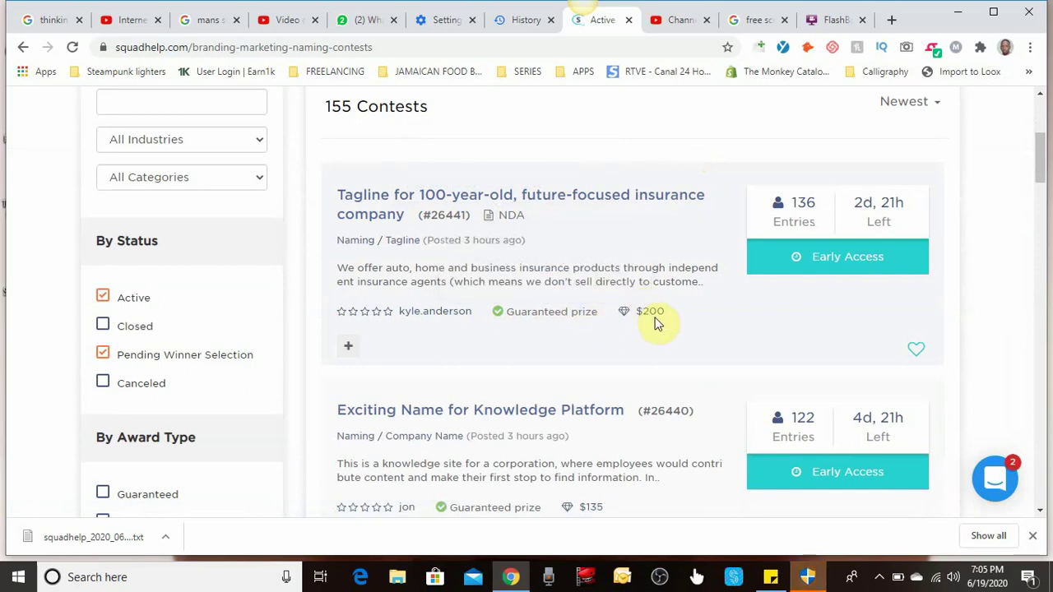
scroll(553, 151, "down", 3)
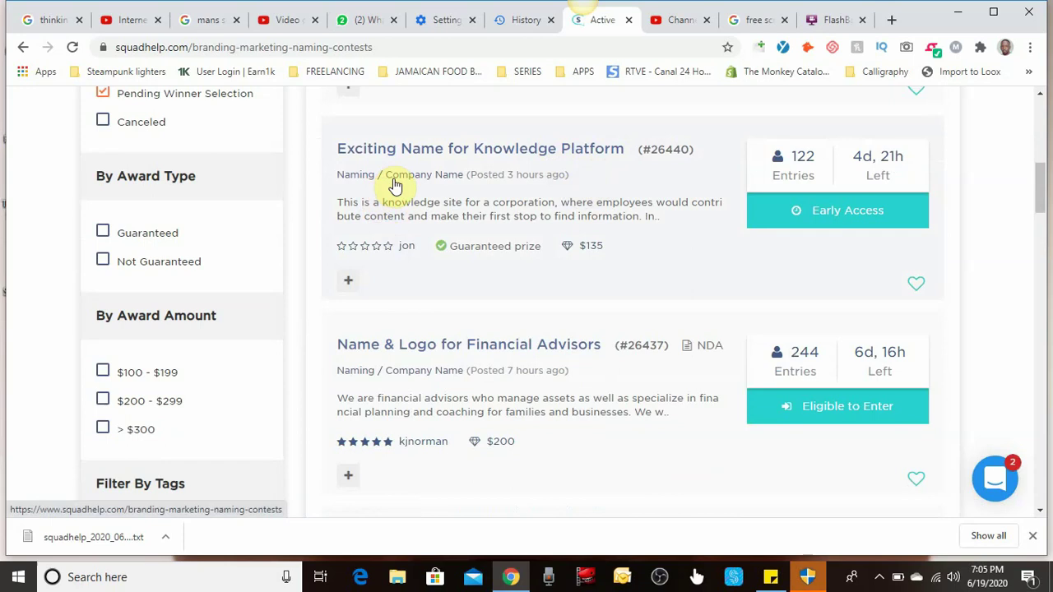
scroll(392, 159, "down", 4)
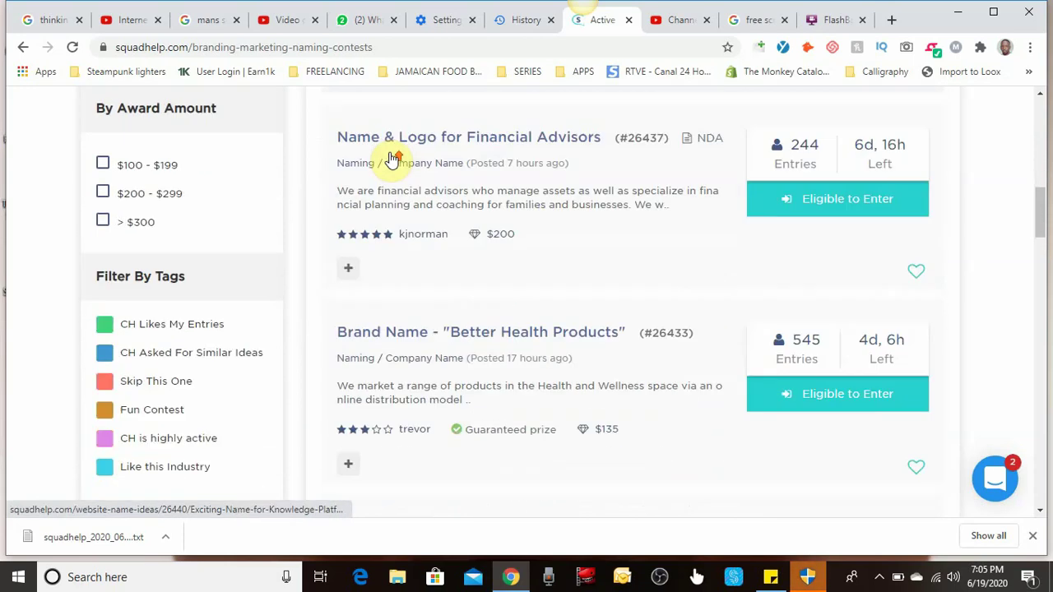
scroll(392, 160, "up", 1)
scroll(395, 158, "down", 1)
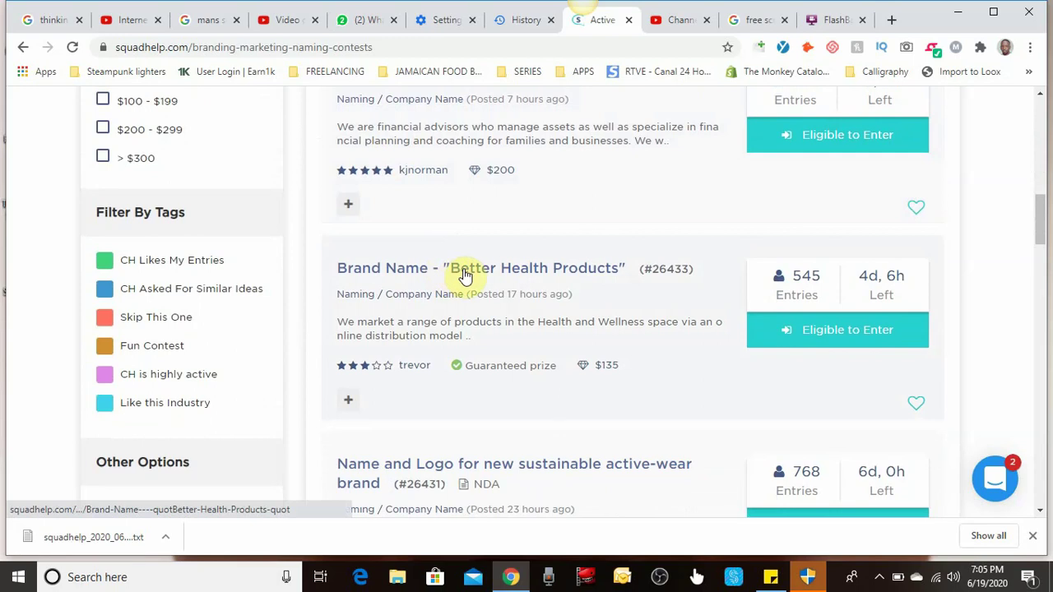
scroll(463, 275, "down", 1)
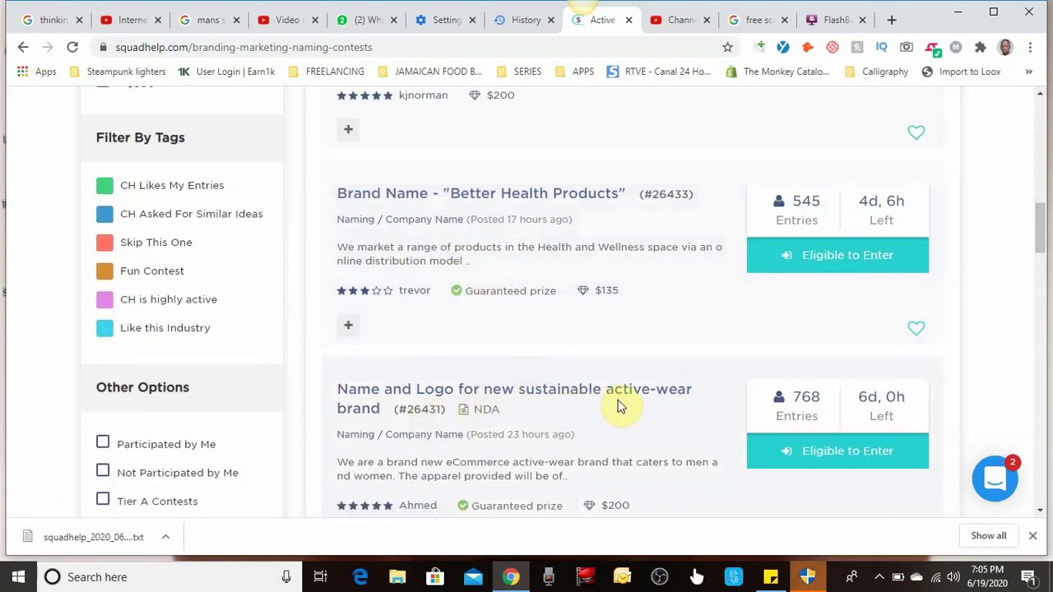
scroll(621, 403, "up", 2)
scroll(619, 405, "up", 3)
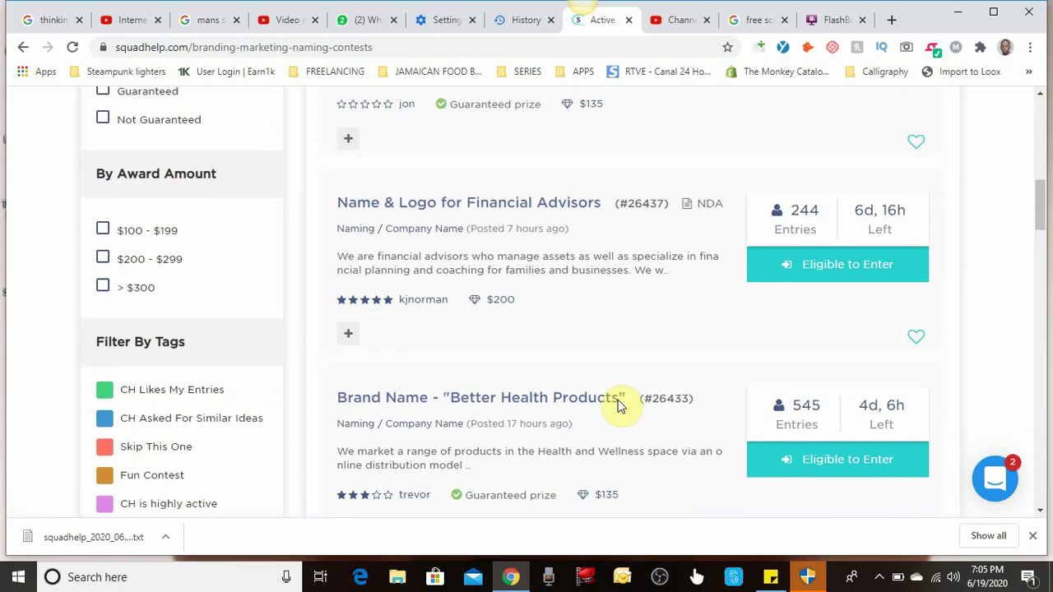
scroll(620, 403, "up", 2)
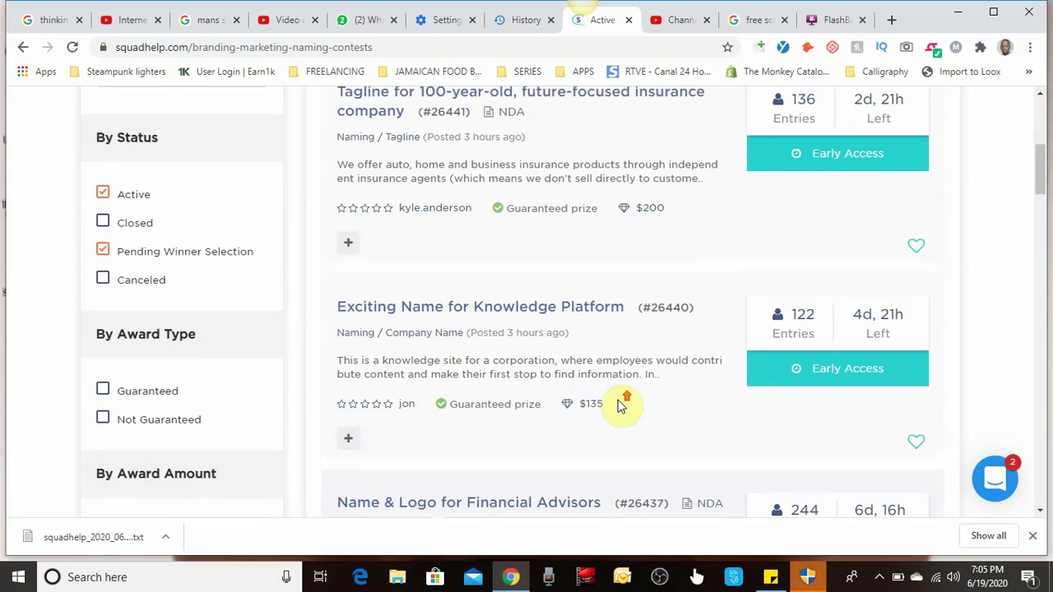
Open the "Exciting Name for Knowledge Platform" contest and read its brief, contest stats and contest holder details
left_click(536, 311)
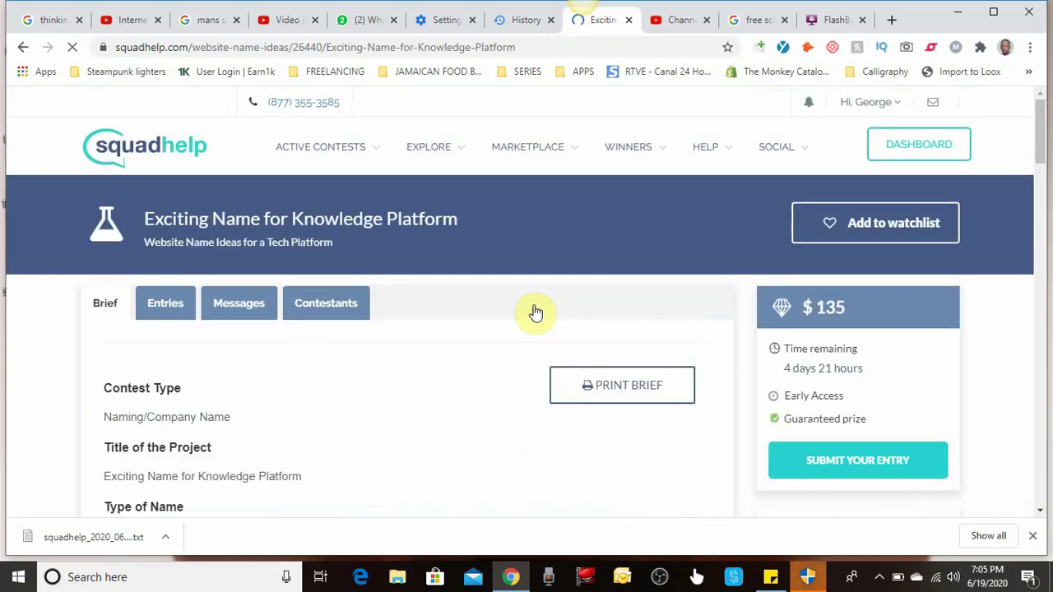
scroll(535, 311, "down", 3)
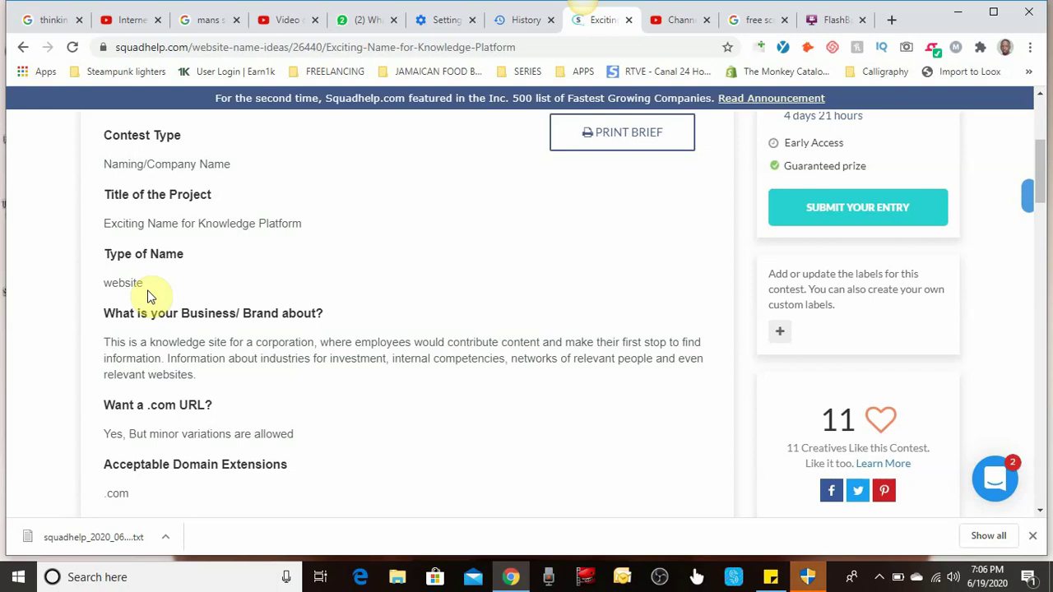
scroll(148, 296, "down", 2)
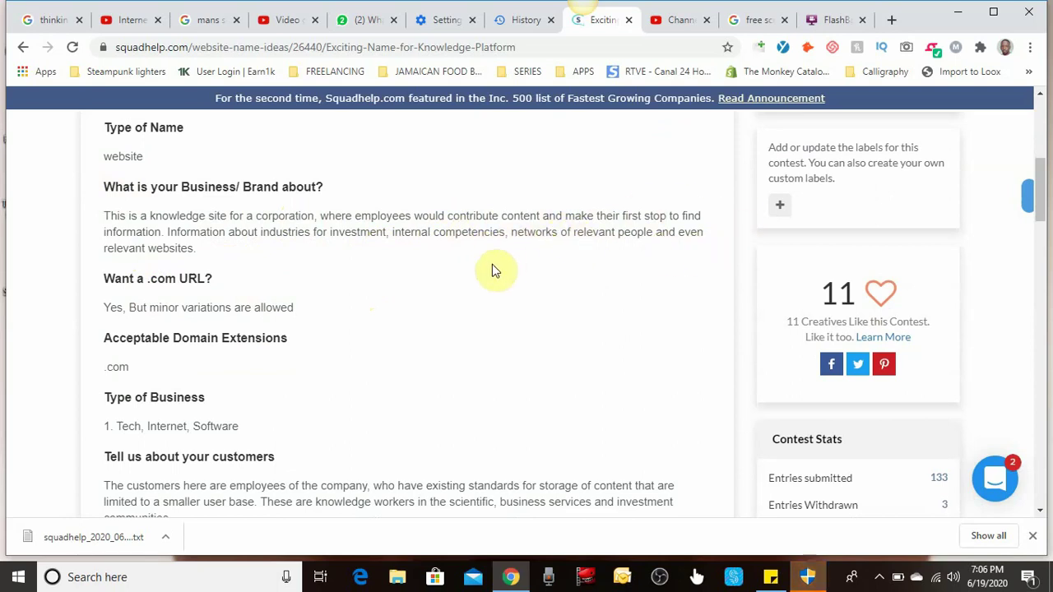
scroll(496, 267, "down", 3)
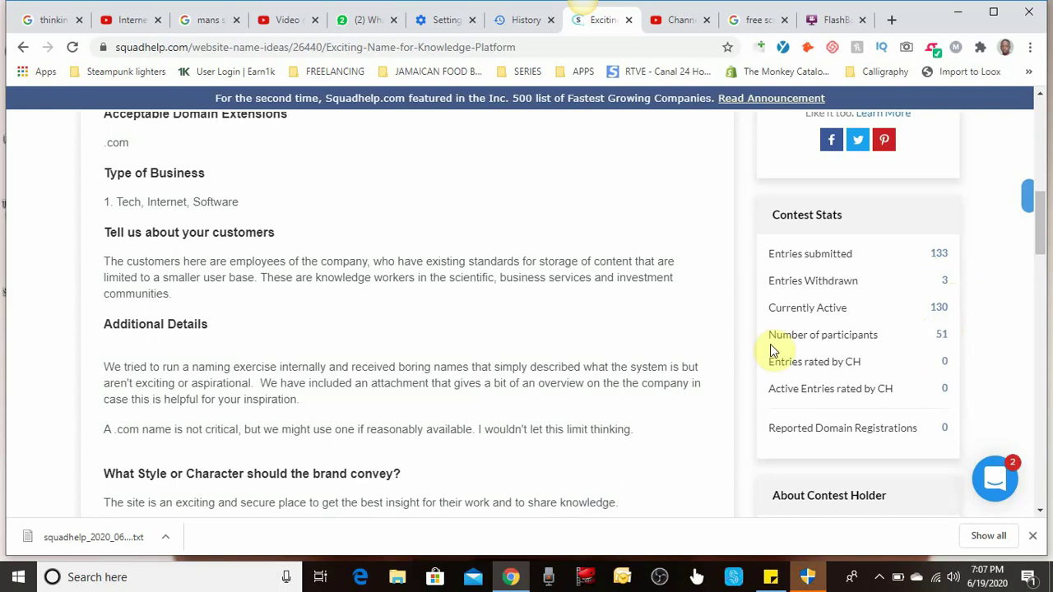
scroll(648, 361, "down", 3)
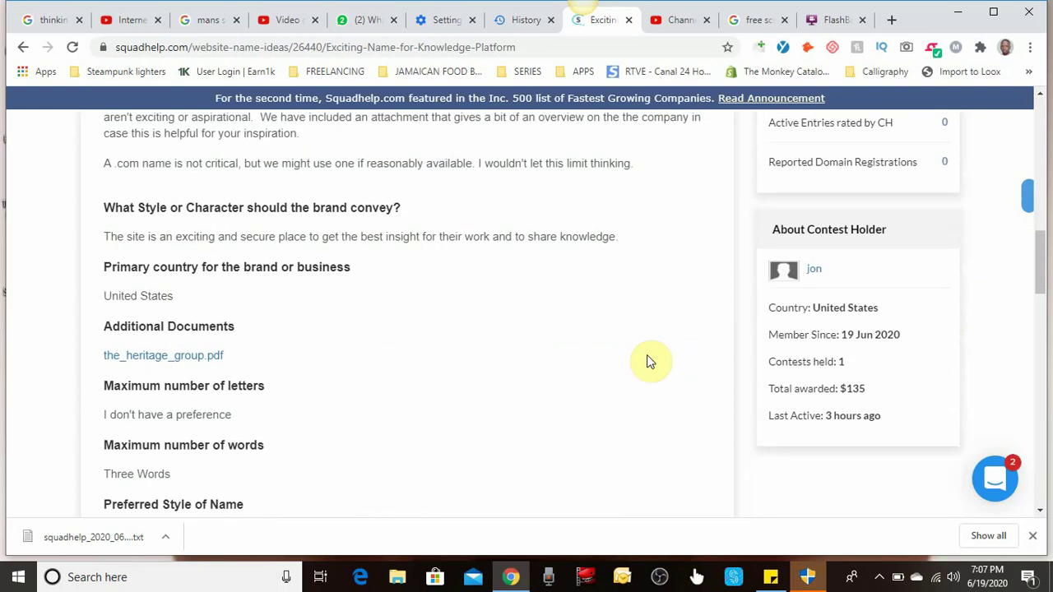
Open the contest holder's profile and review the account summary
left_click(813, 274)
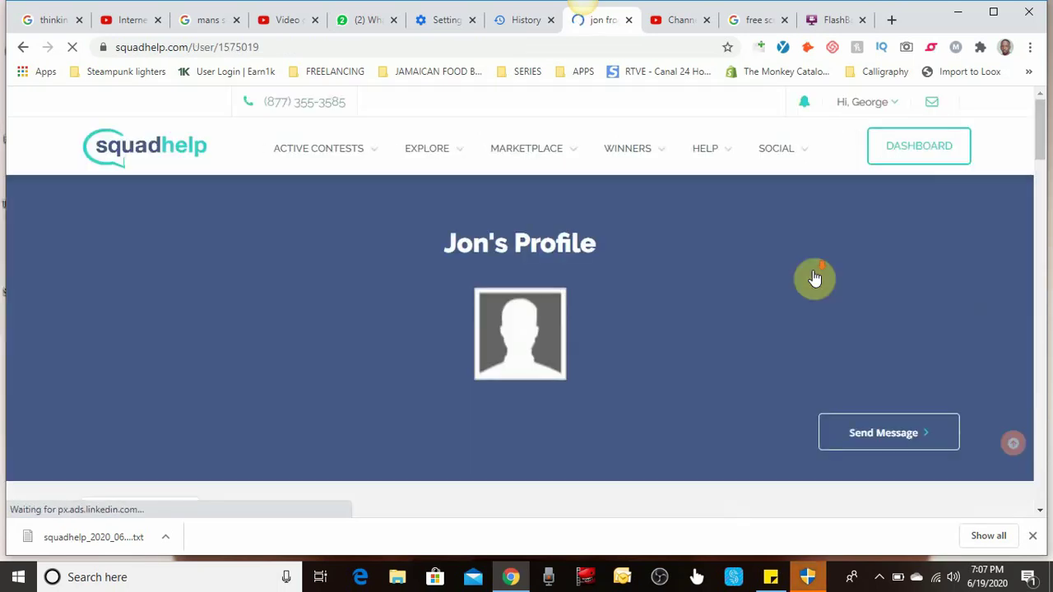
scroll(814, 278, "down", 2)
scroll(814, 278, "down", 1)
scroll(814, 278, "down", 2)
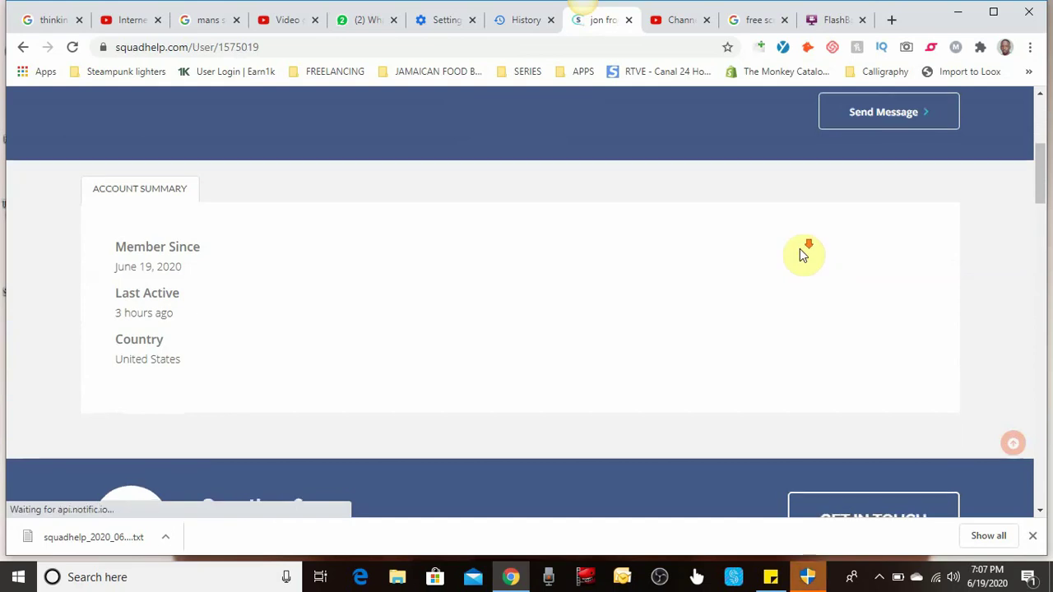
scroll(802, 254, "down", 4)
scroll(802, 255, "up", 2)
scroll(802, 253, "up", 3)
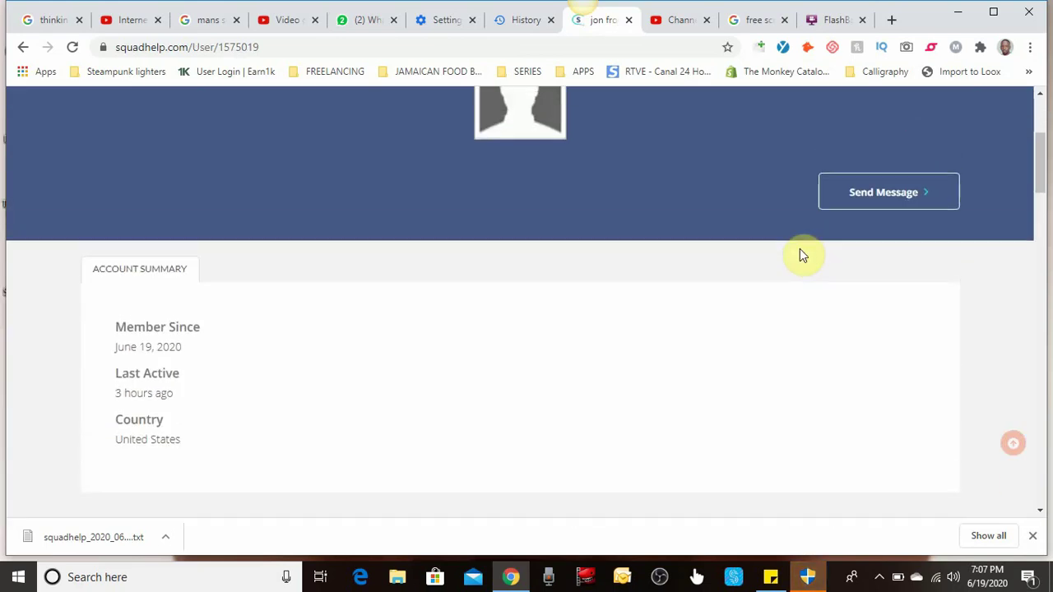
Try out the contest holder's private message form with the message "jscnsnskkk", clear the text and close the form unsent
left_click(872, 202)
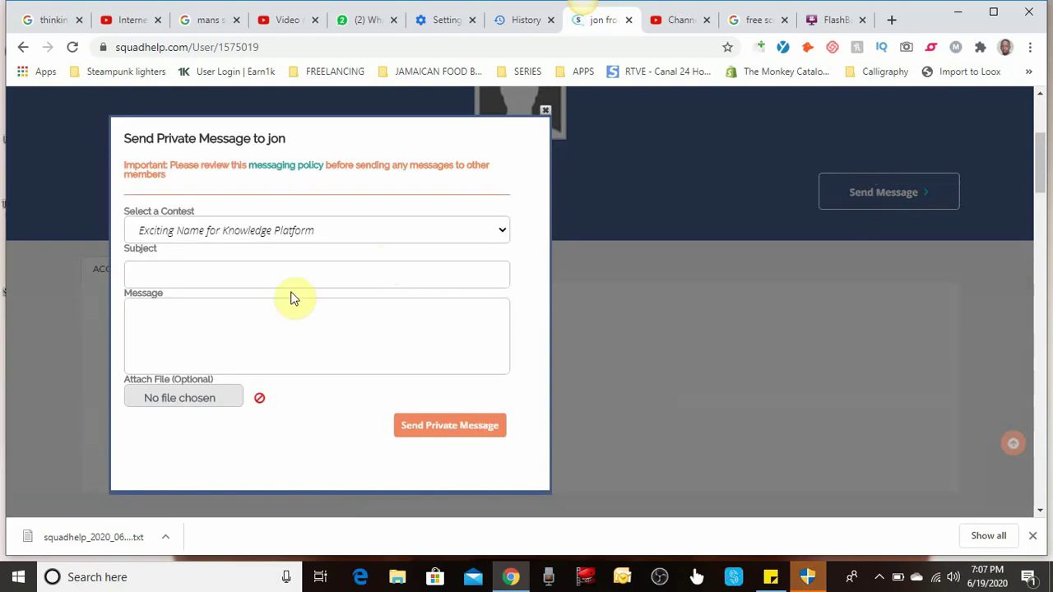
left_click(251, 348)
type("jscnsnskkk")
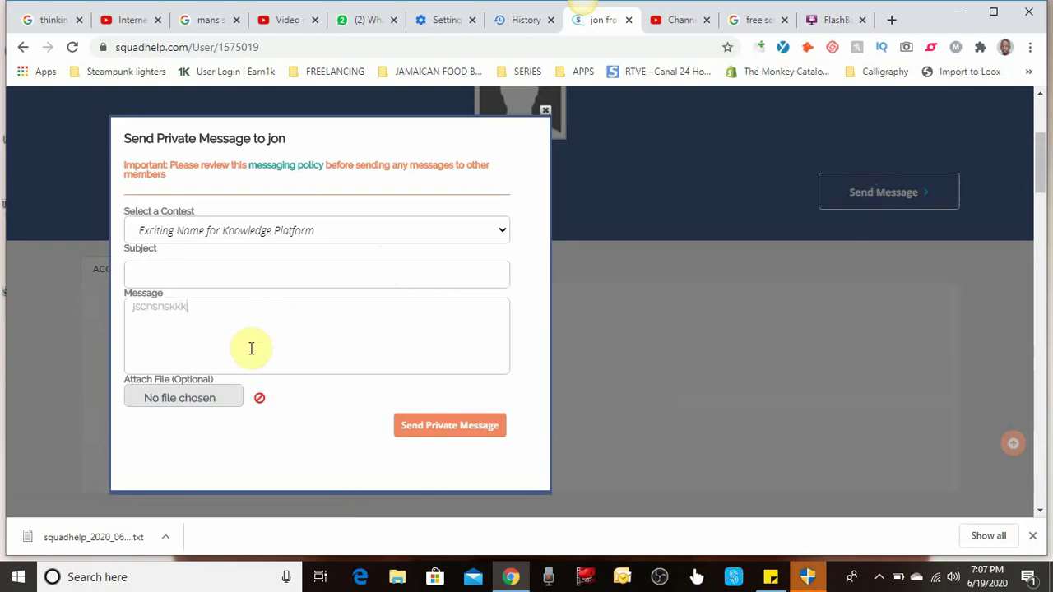
key("ctrl+a")
key("BackSpace")
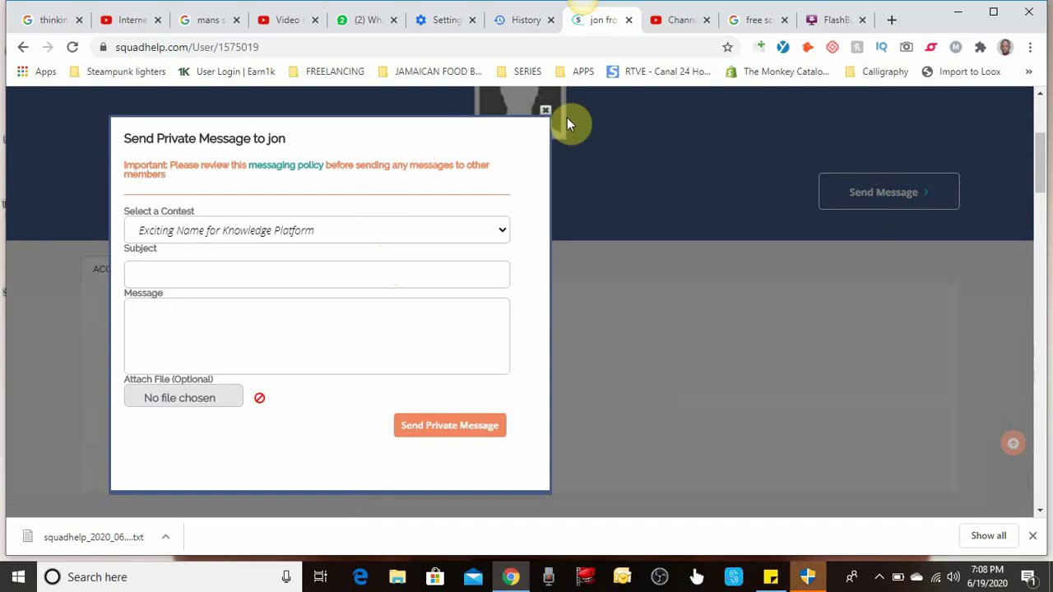
left_click(545, 115)
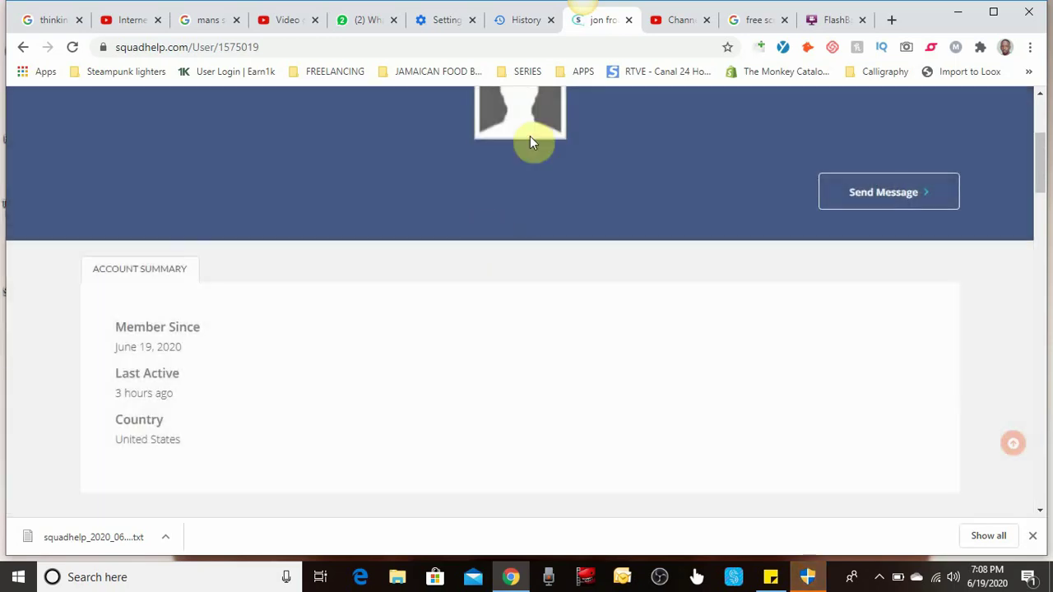
Go back to the contest brief and read its remaining requirements, from brand style through premium domains
scroll(486, 234, "up", 2)
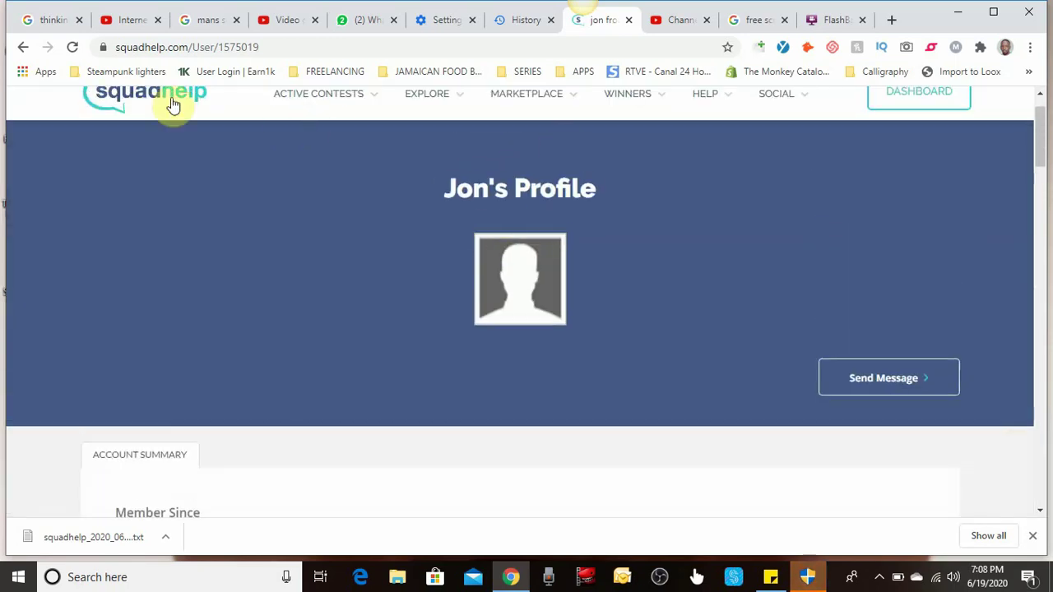
left_click(22, 49)
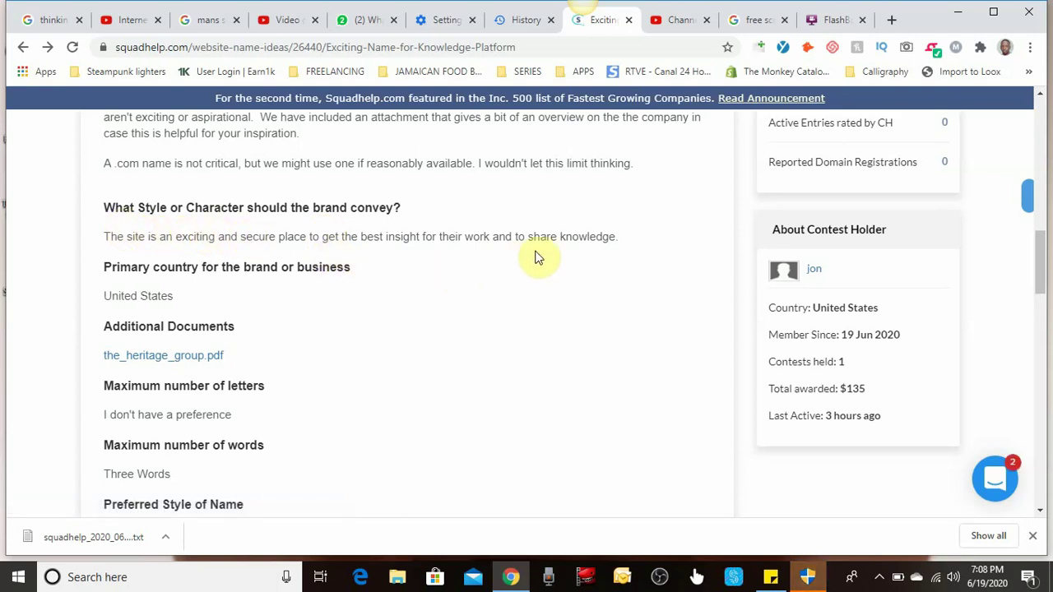
scroll(535, 258, "down", 1)
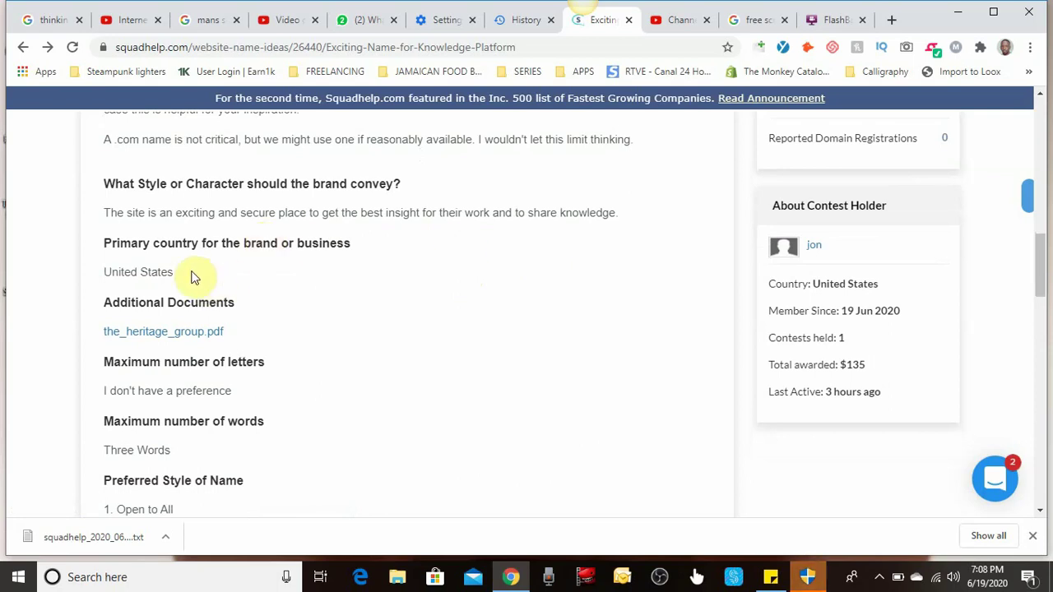
scroll(193, 277, "down", 2)
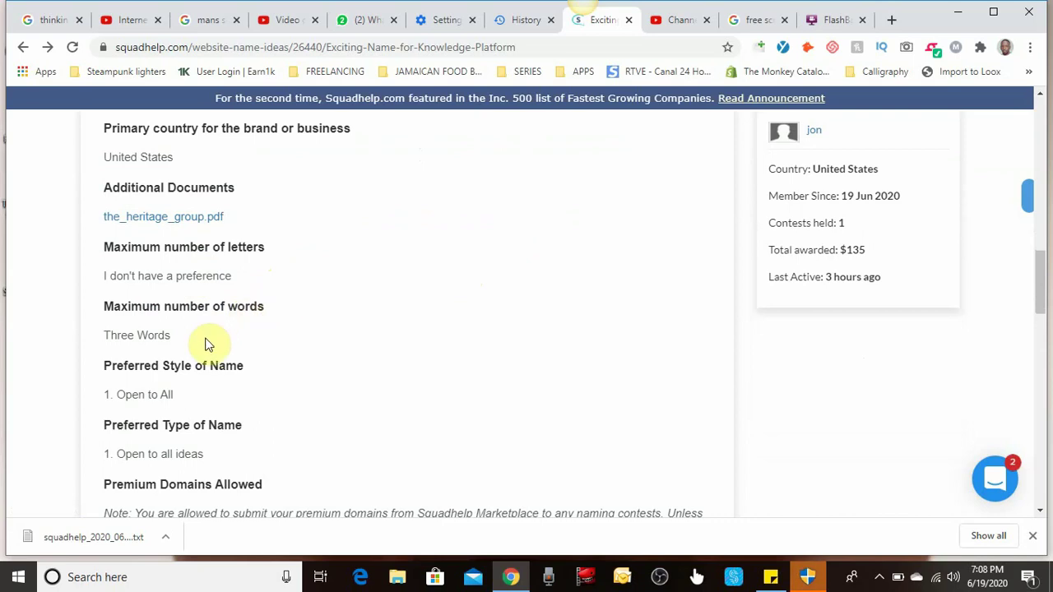
scroll(209, 344, "down", 1)
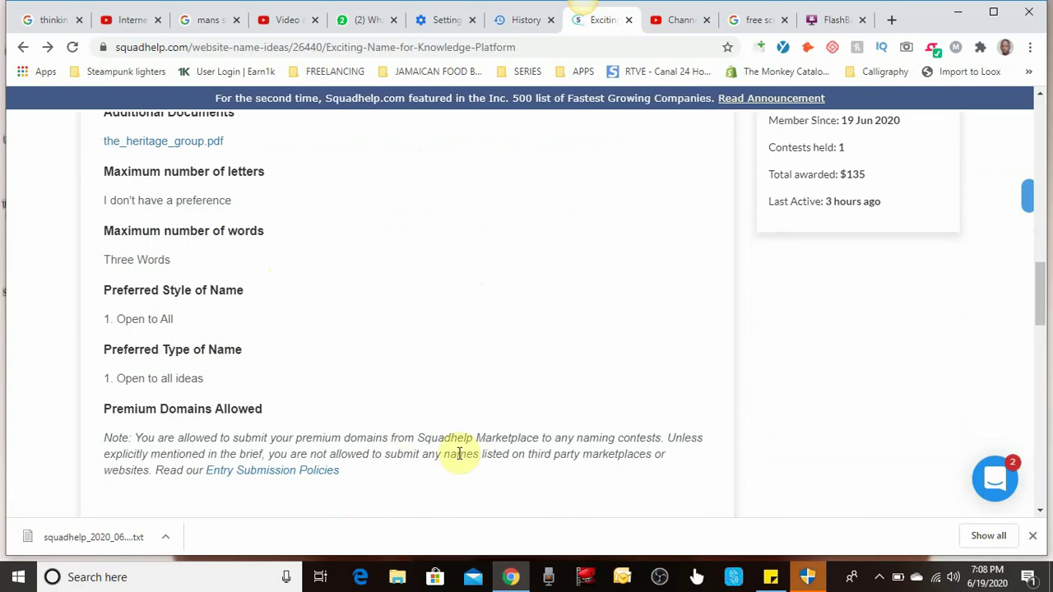
left_click(879, 578)
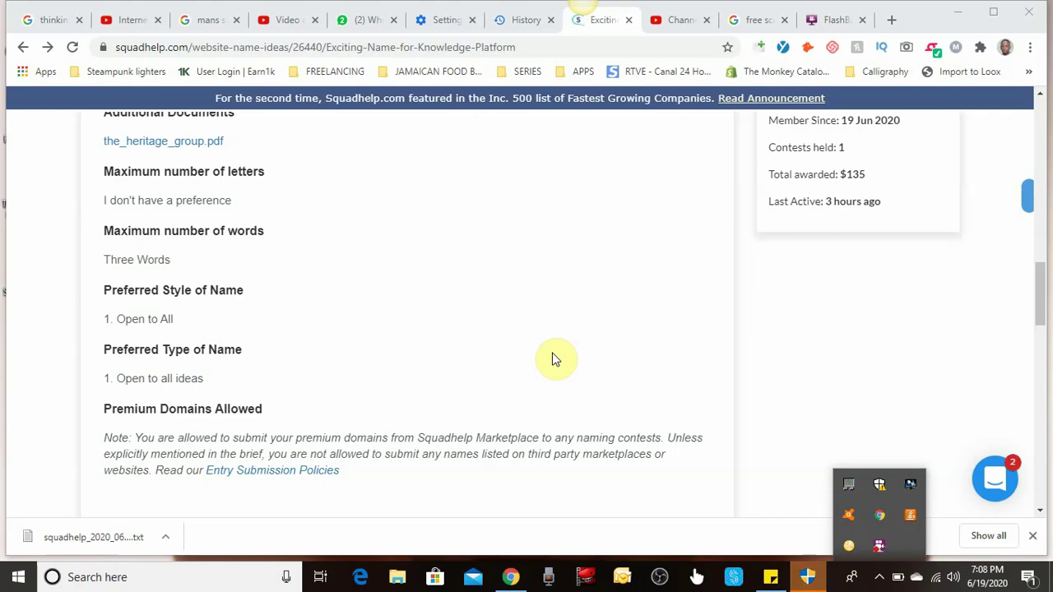
Look back over the contest brief from its last requirements up to the prize details, and open the contest's entries
scroll(490, 324, "down", 2)
scroll(491, 326, "up", 5)
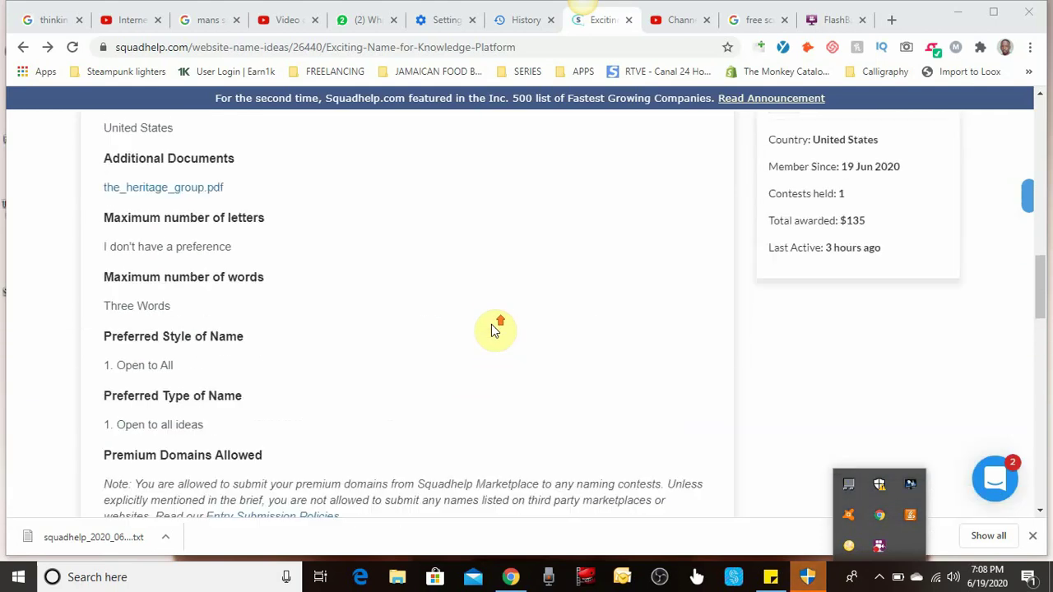
scroll(491, 326, "down", 1)
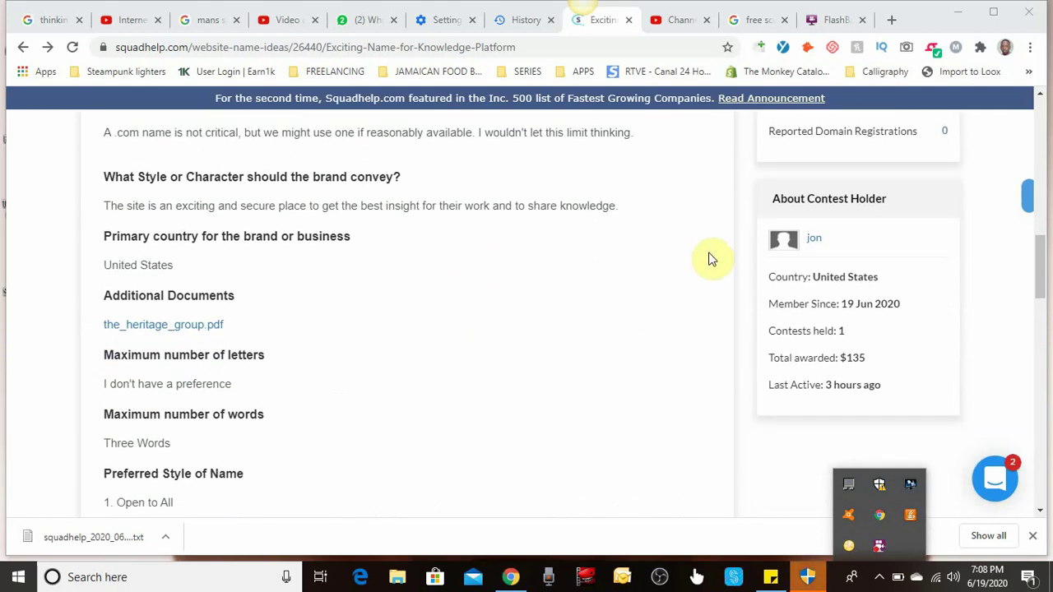
scroll(710, 258, "up", 1)
scroll(711, 257, "up", 7)
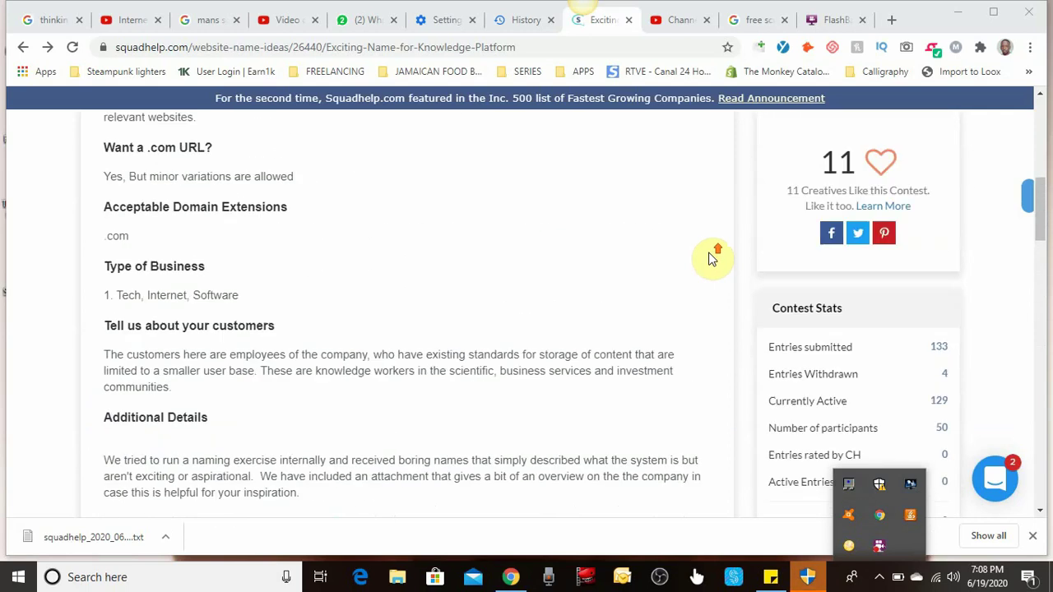
scroll(711, 256, "up", 1)
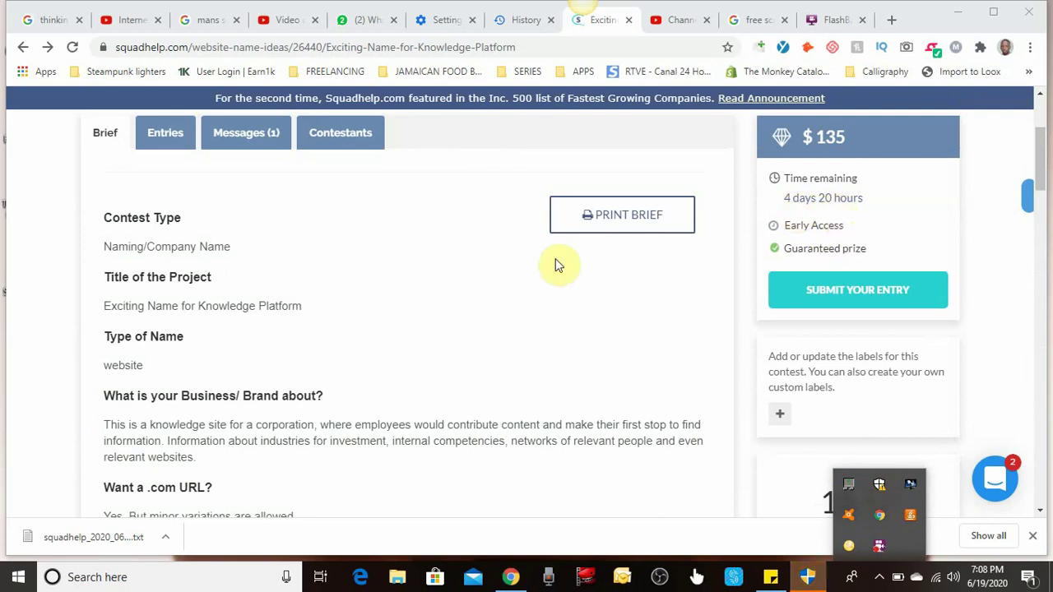
left_click(171, 148)
left_click(173, 149)
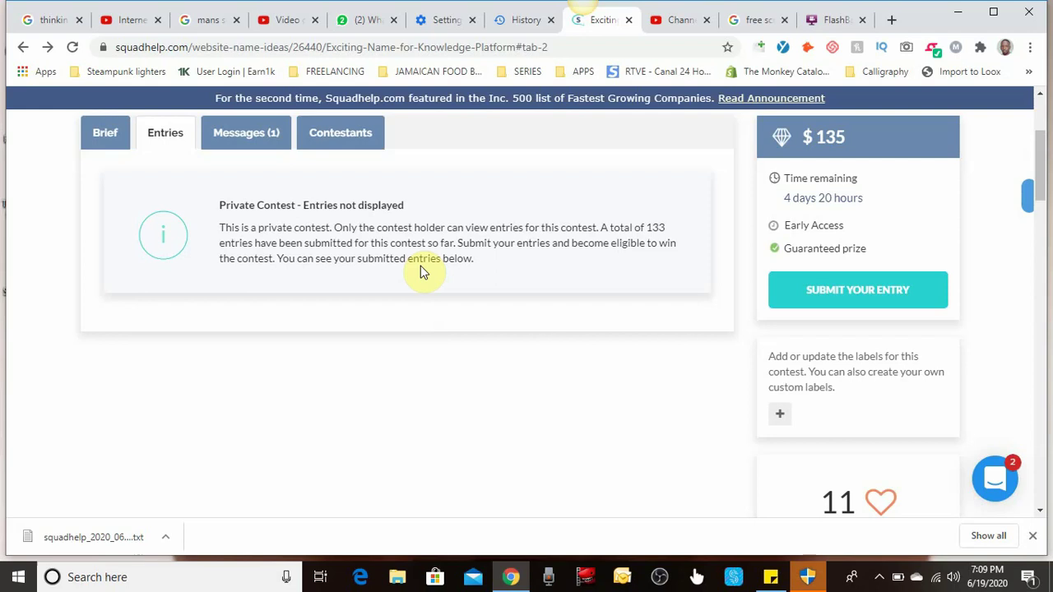
Open the entry submission form for the contest and look over its fields and points requirement
scroll(420, 266, "up", 2)
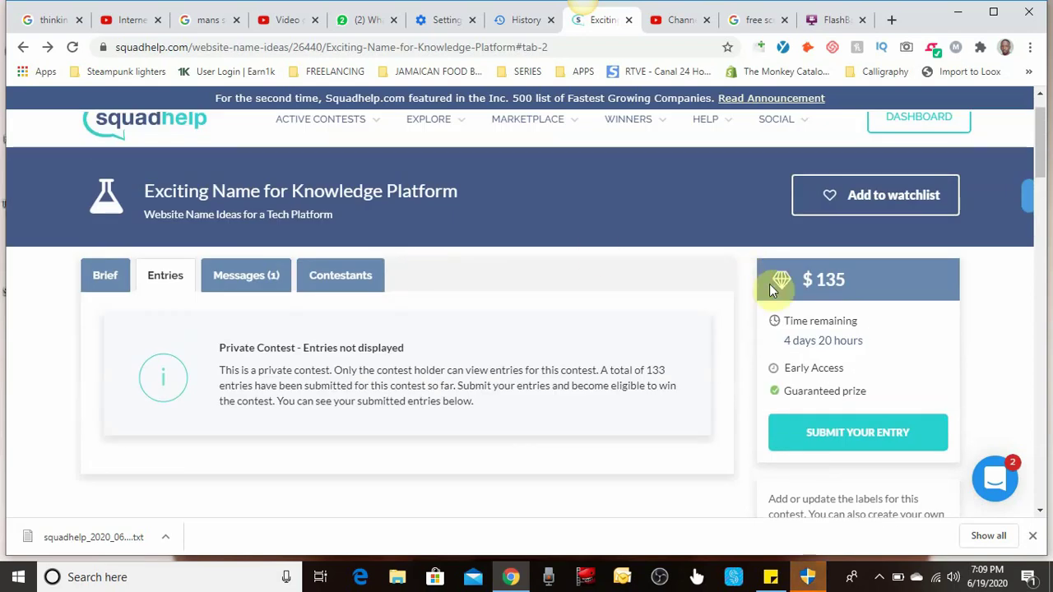
left_click(819, 422)
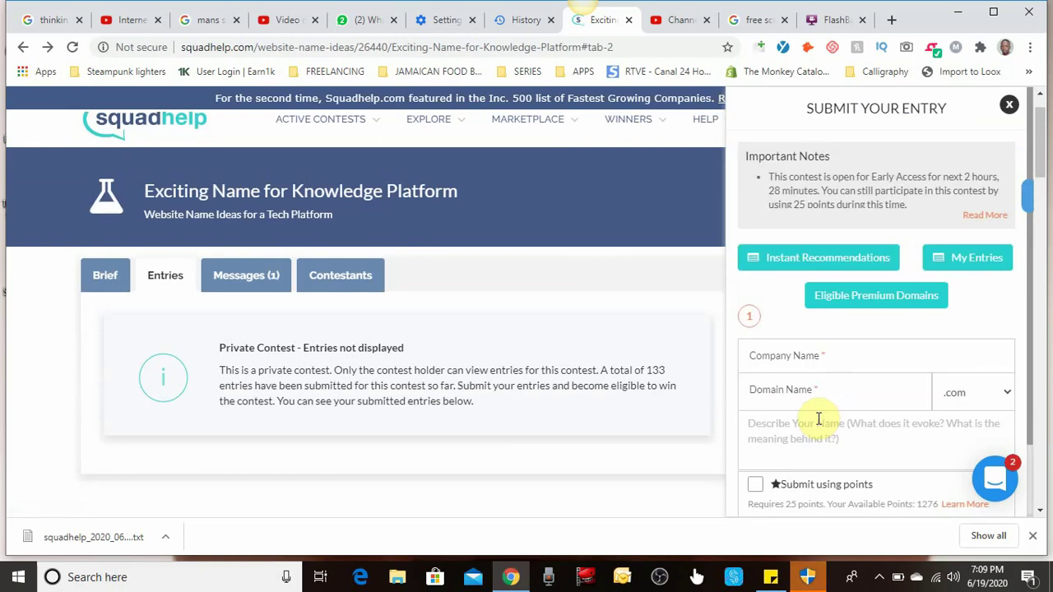
scroll(858, 372, "down", 1)
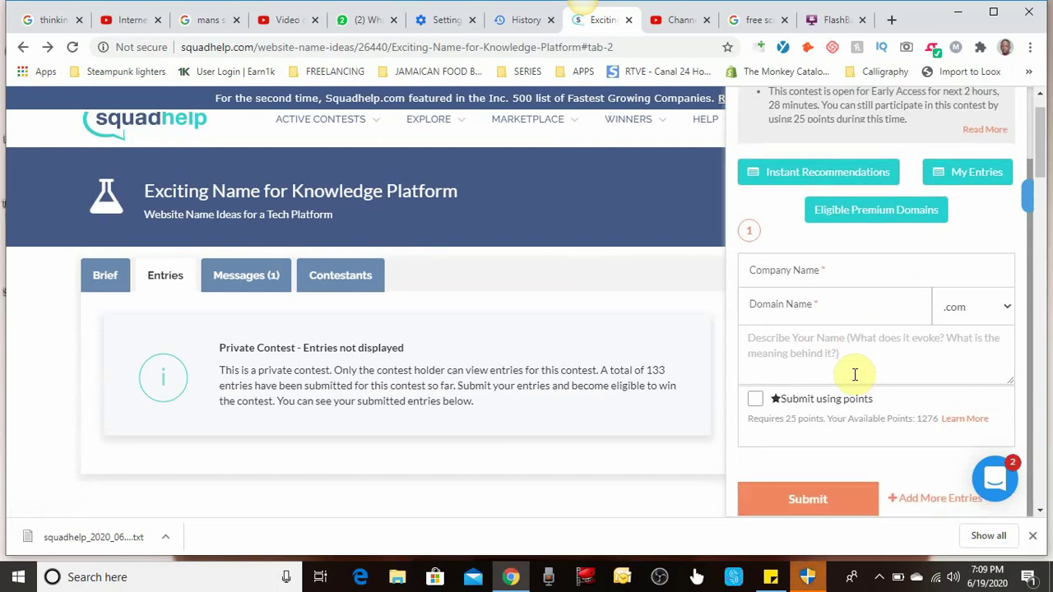
Try "techbuzz" as the company name and check whether the domain techbuzz.com is available
left_click(828, 264)
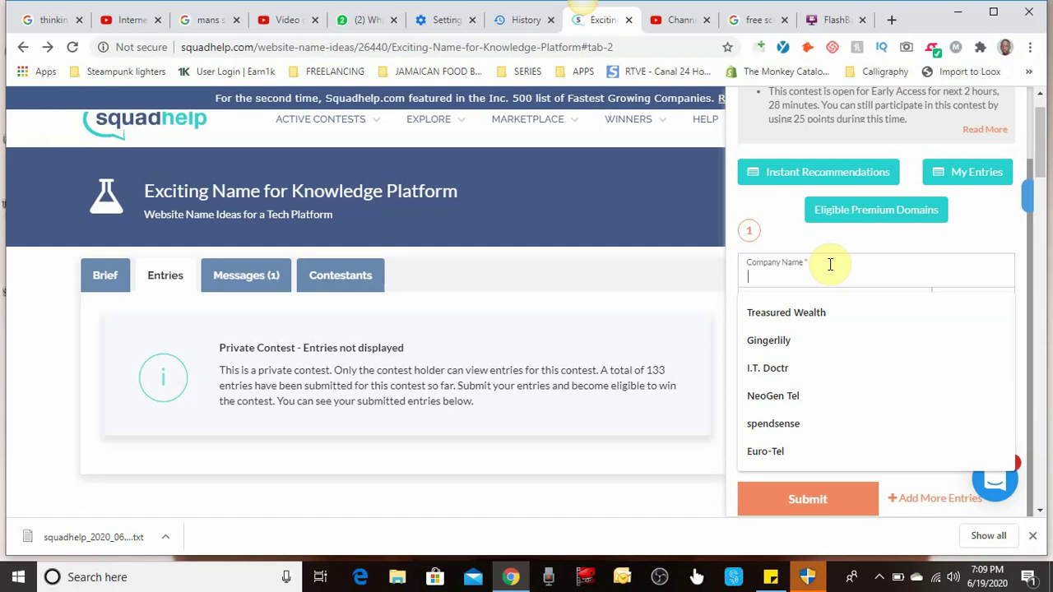
type("techb")
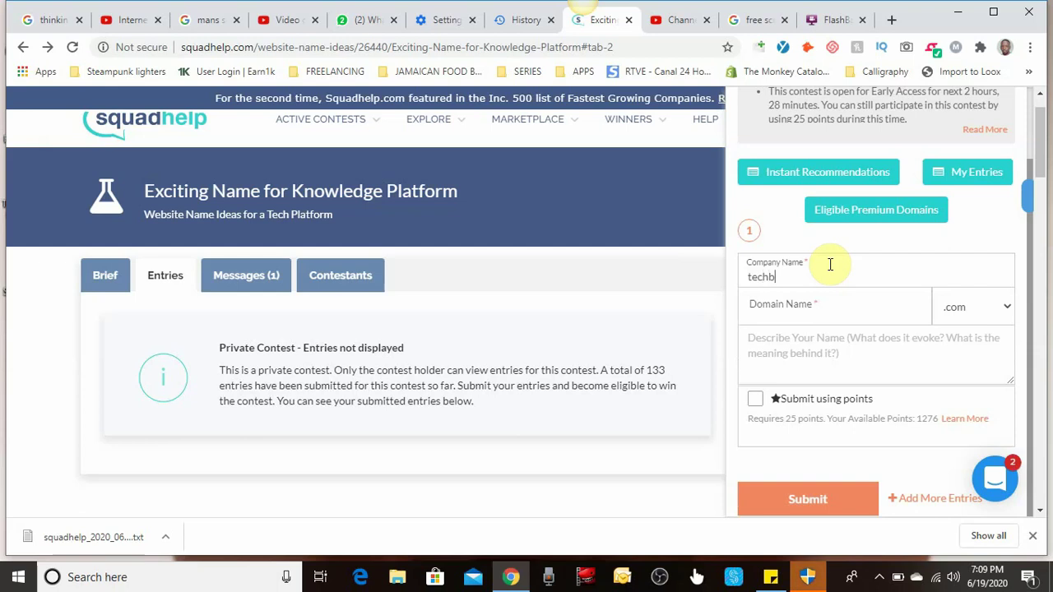
type("uzz")
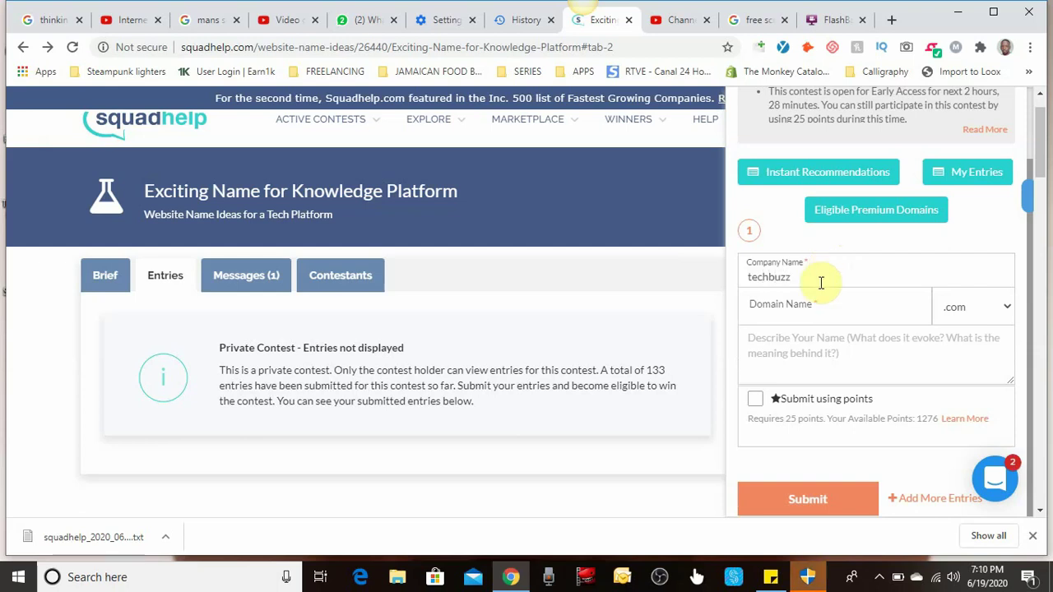
left_click(812, 304)
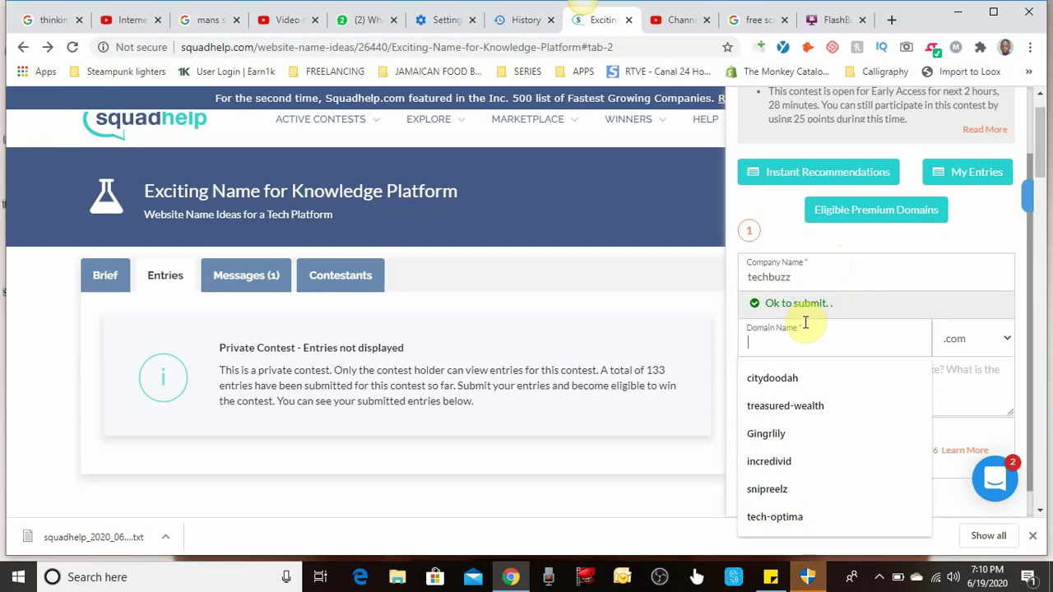
type("tech")
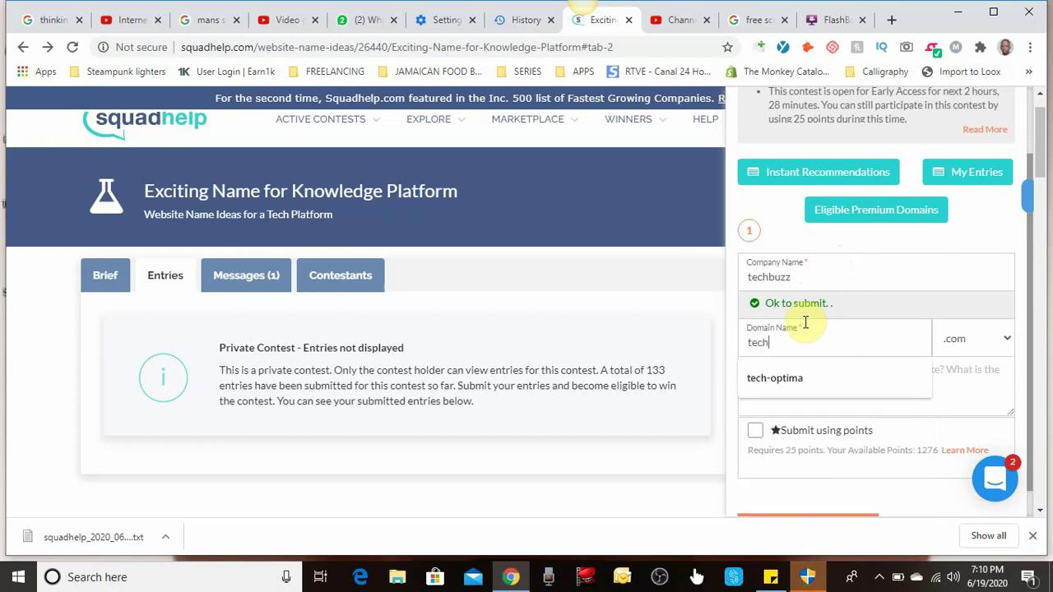
type("bu")
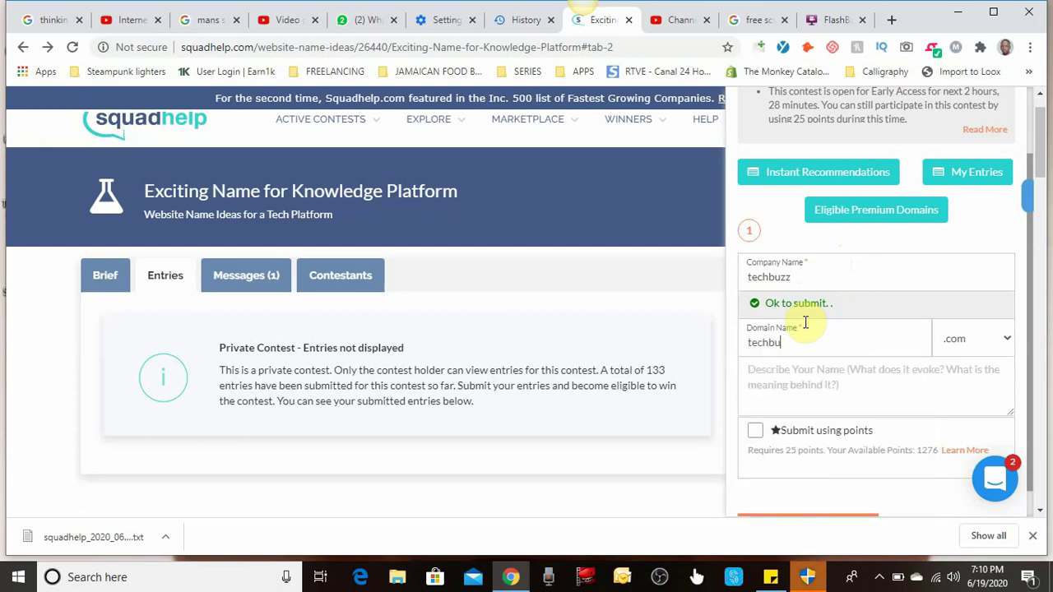
type("zz")
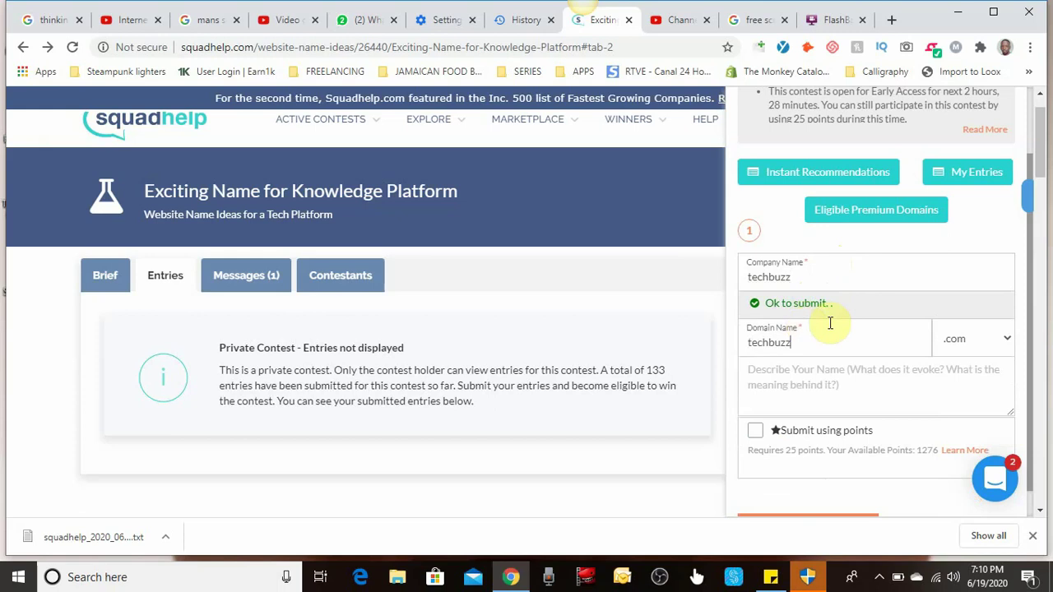
left_click(881, 401)
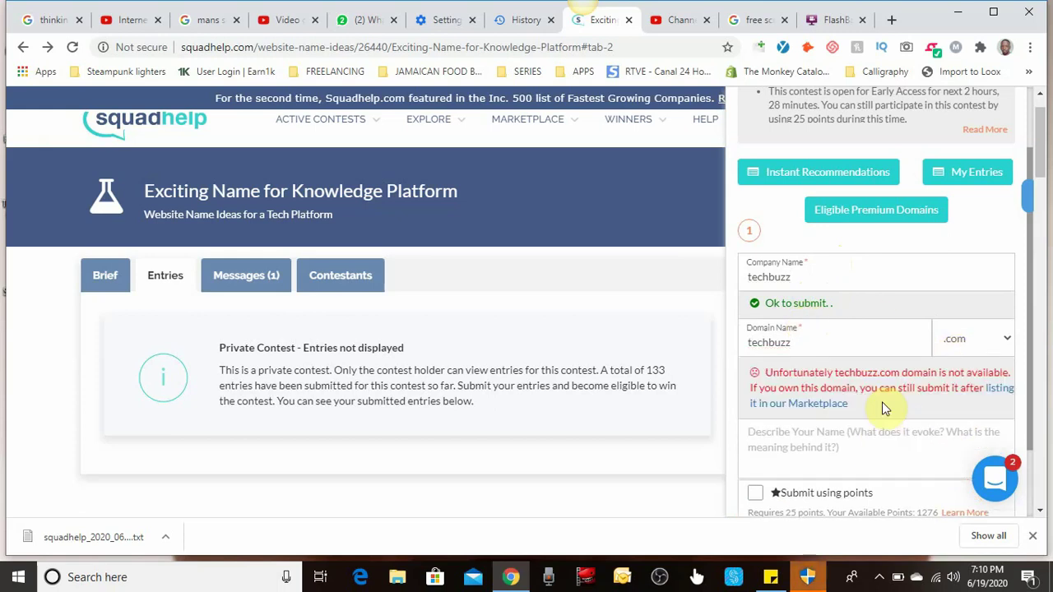
Check the availability of the alternative domain names "techbuzzz" and "tech-buzz" with the .com extension
left_click(794, 343)
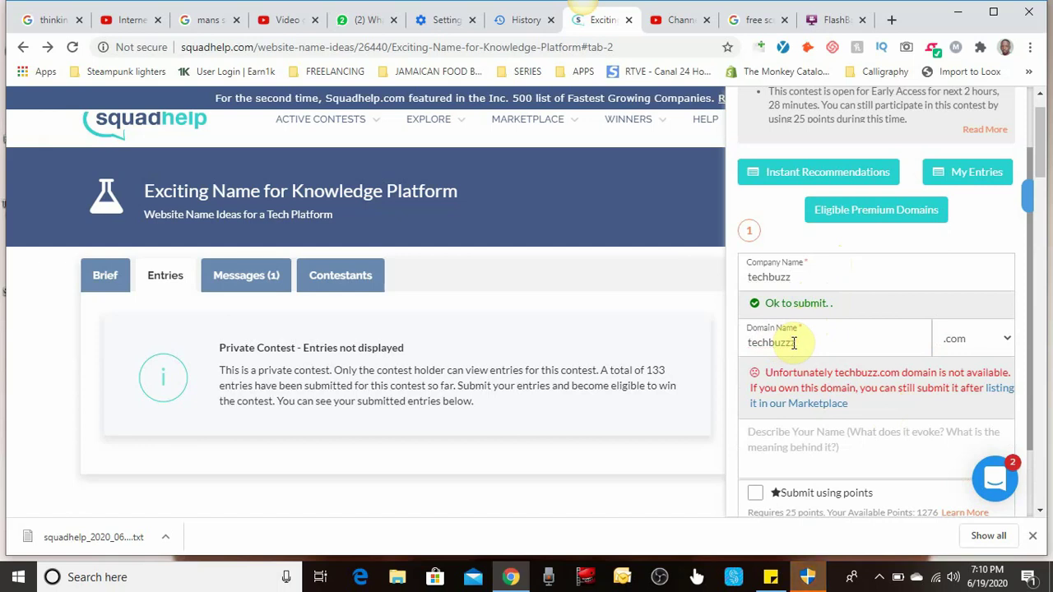
left_click(787, 439)
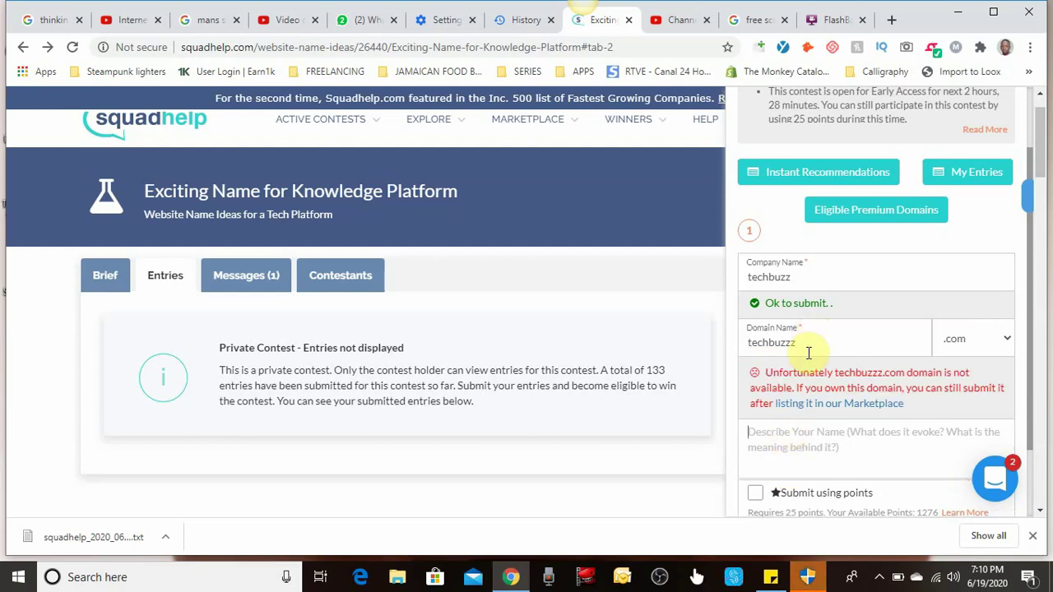
key("BackSpace")
key("BackSpace")
key("BackSpace")
key("BackSpace")
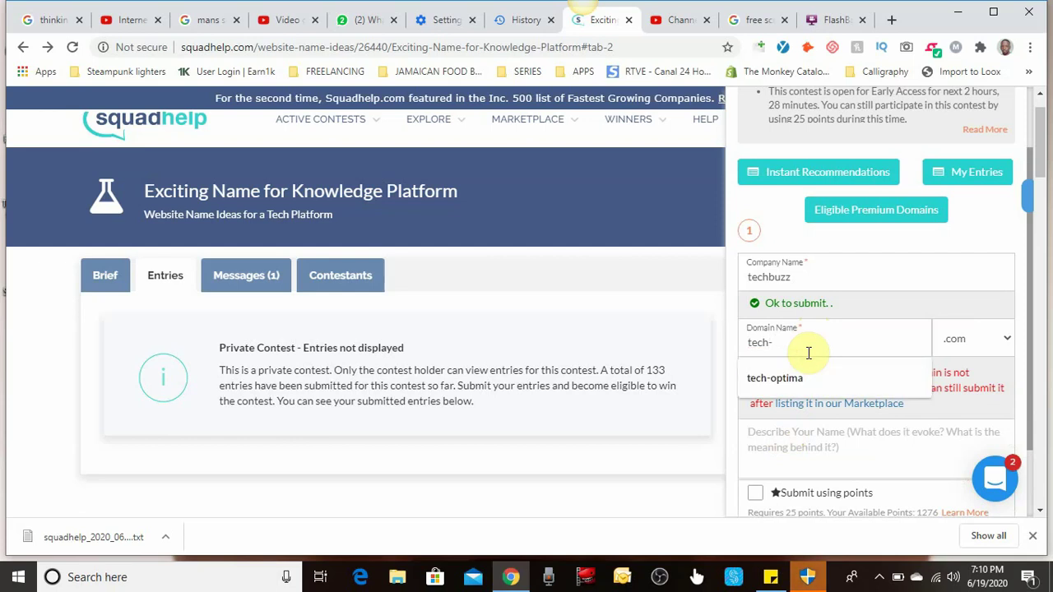
type("-b")
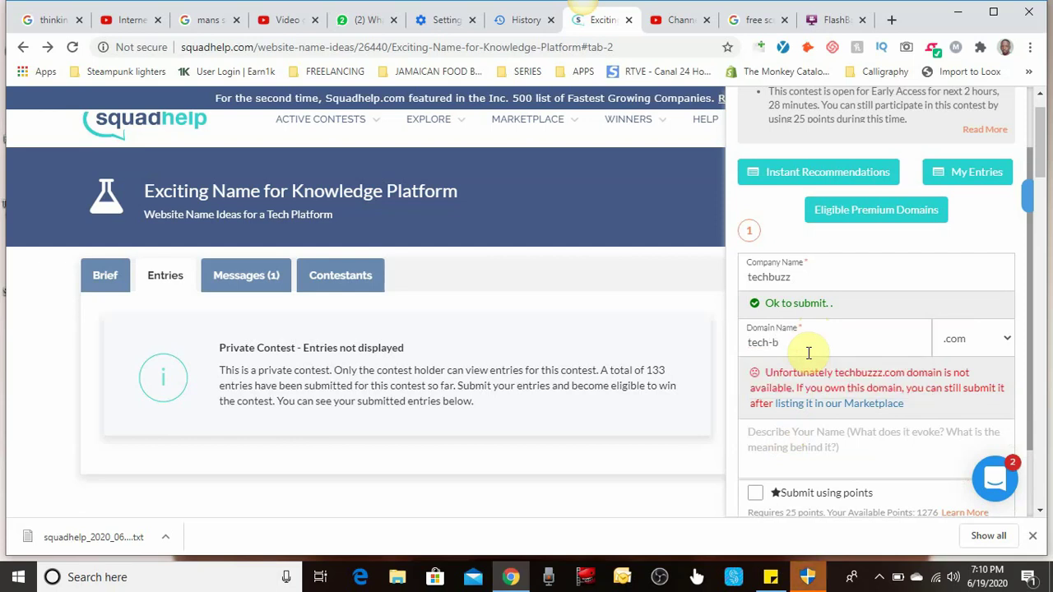
type("uzz")
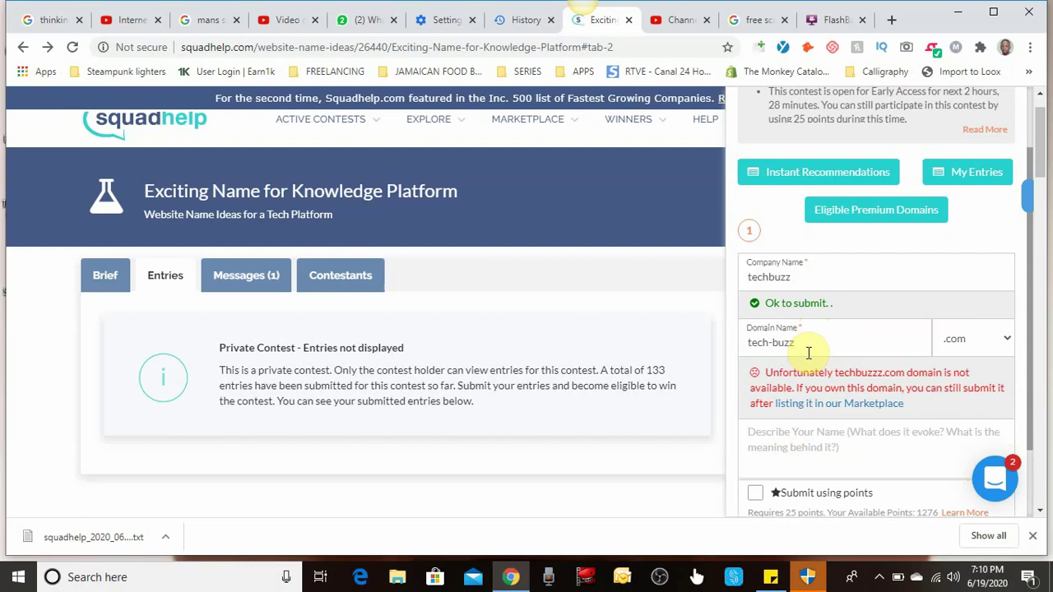
left_click(796, 441)
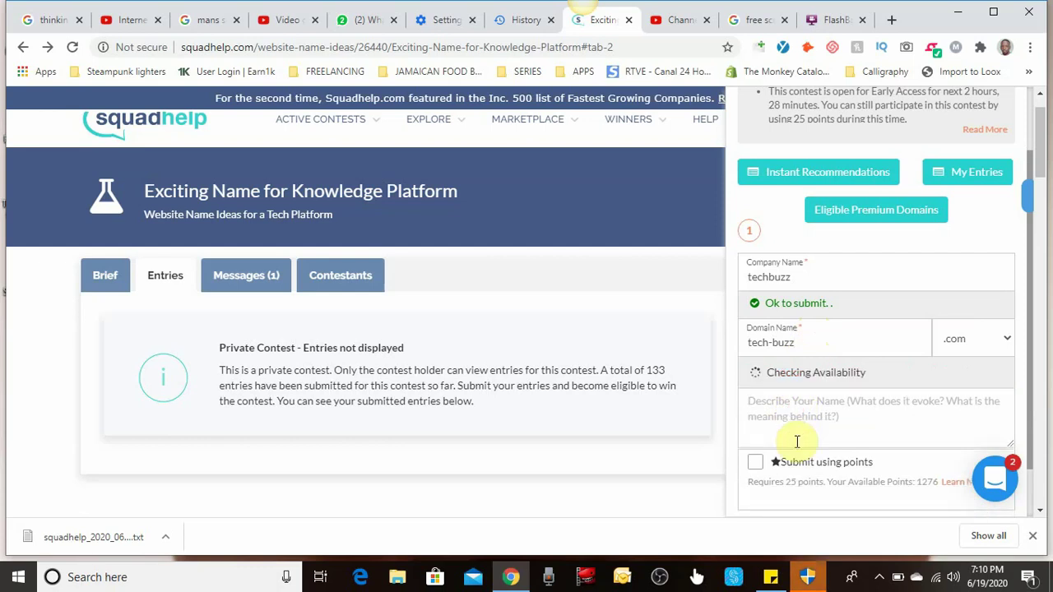
Clear the domain name and replace the company name with "beamsource"
triple_click(808, 334)
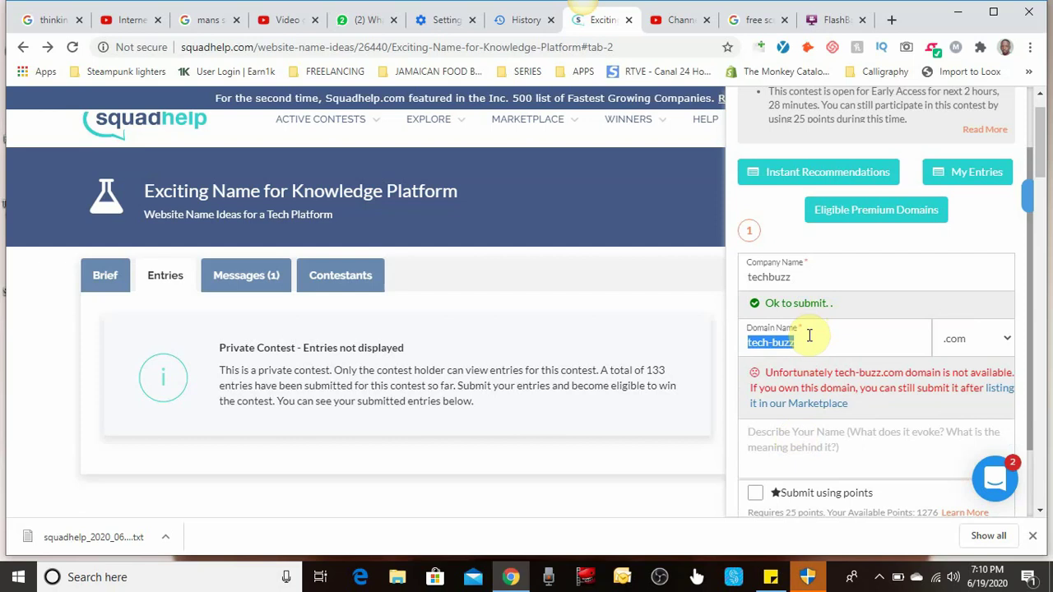
key("BackSpace")
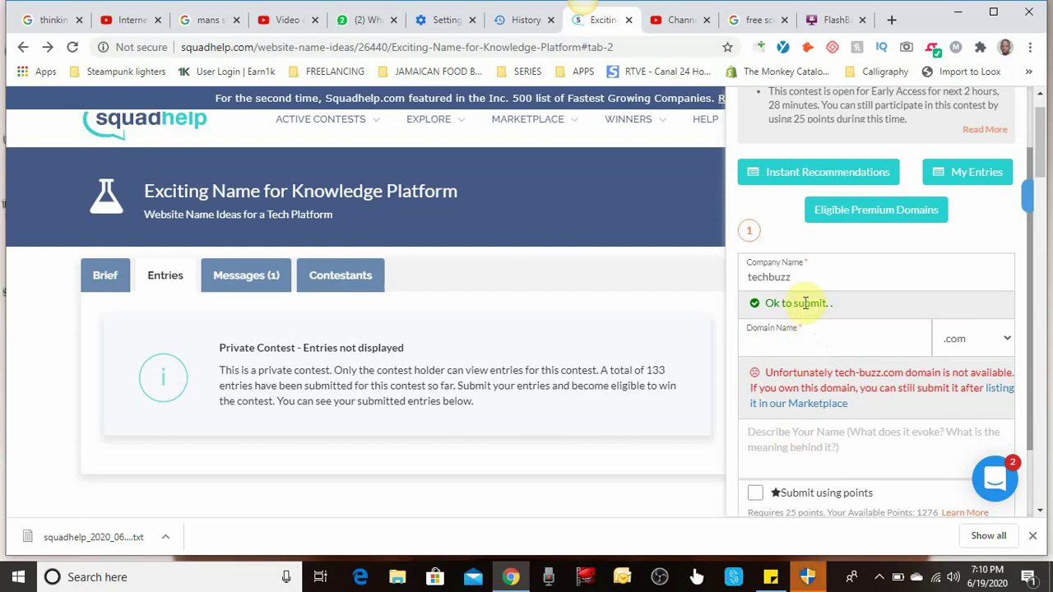
left_click(806, 278)
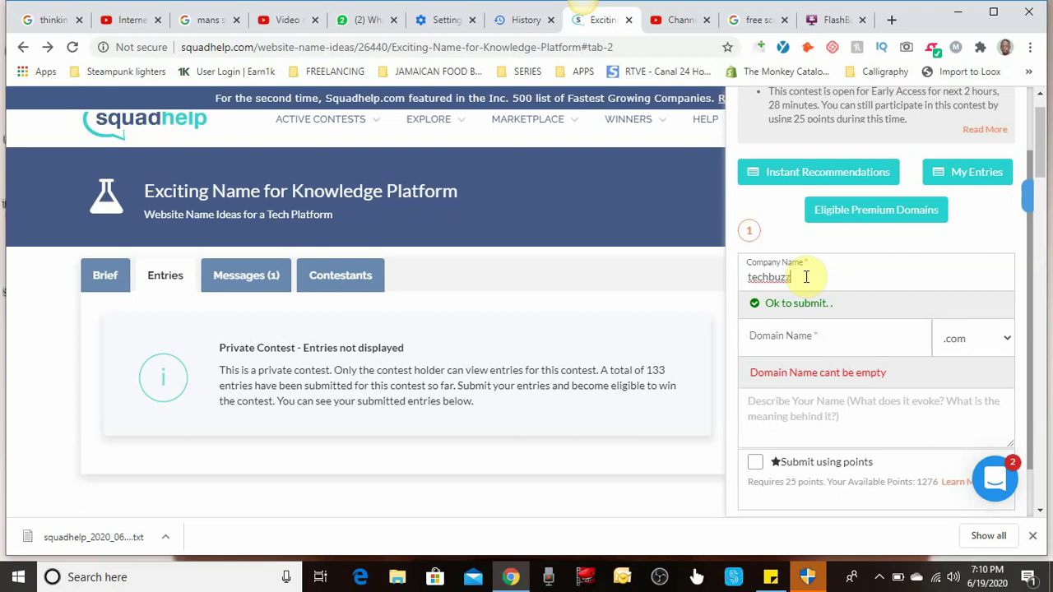
key("BackSpace")
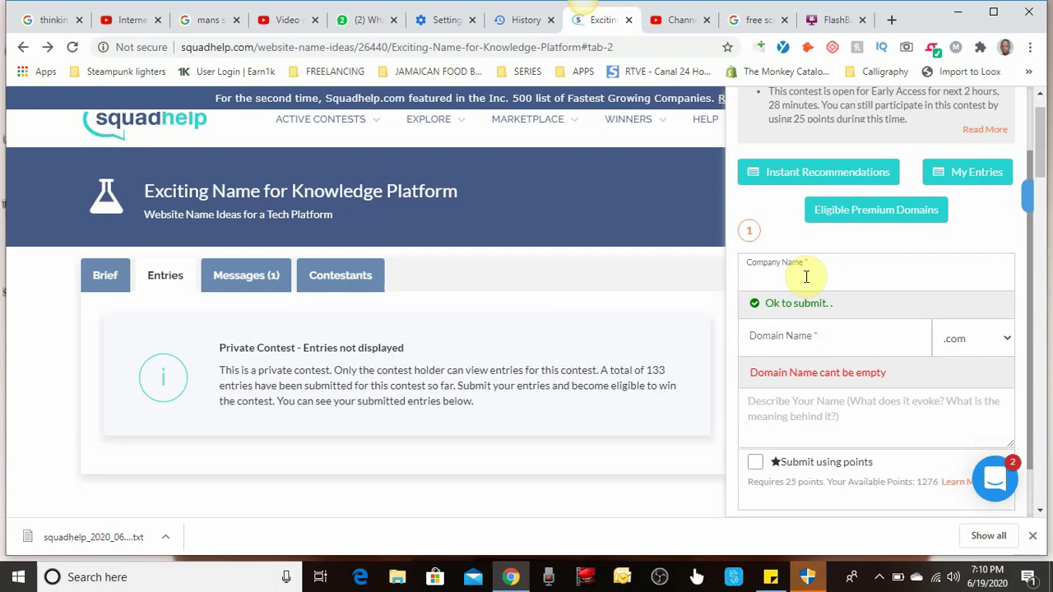
type("beam")
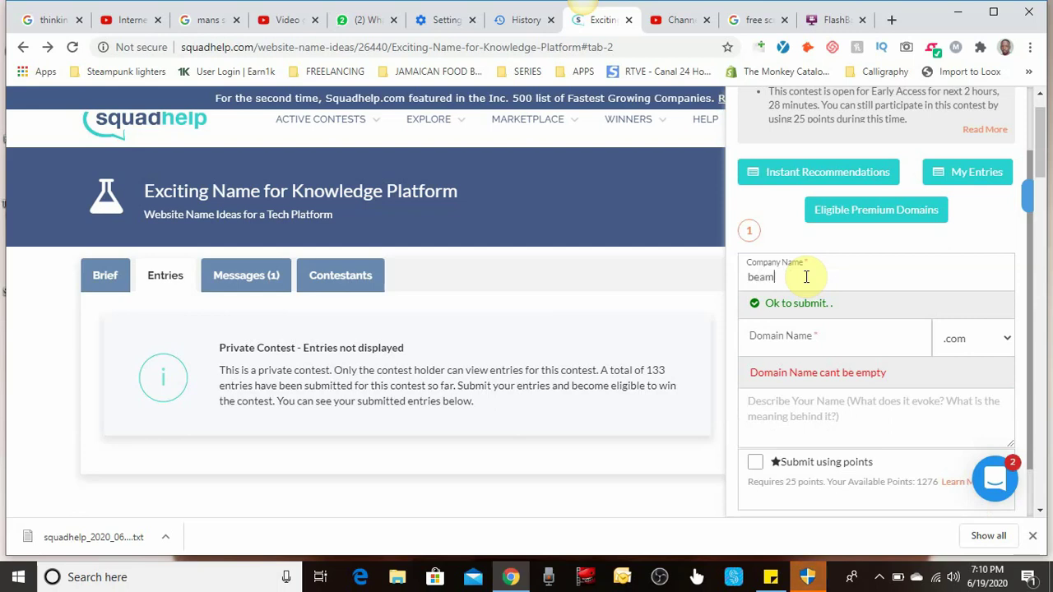
type("source")
key("BackSpace")
type("e")
Enter "beamsource" as the domain name and check the availability of beamsource.com
left_click(800, 352)
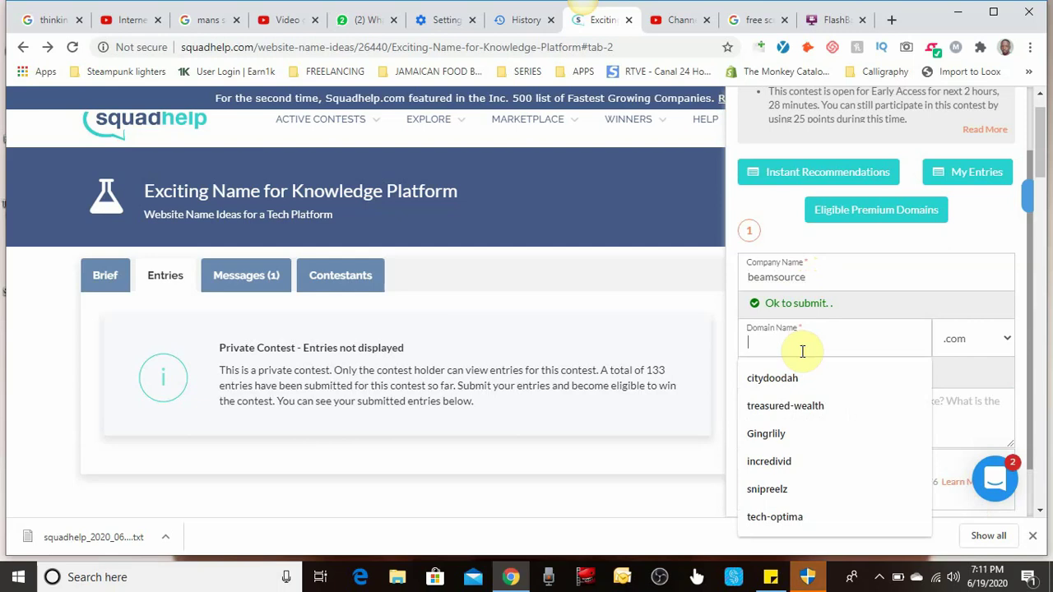
type("beam")
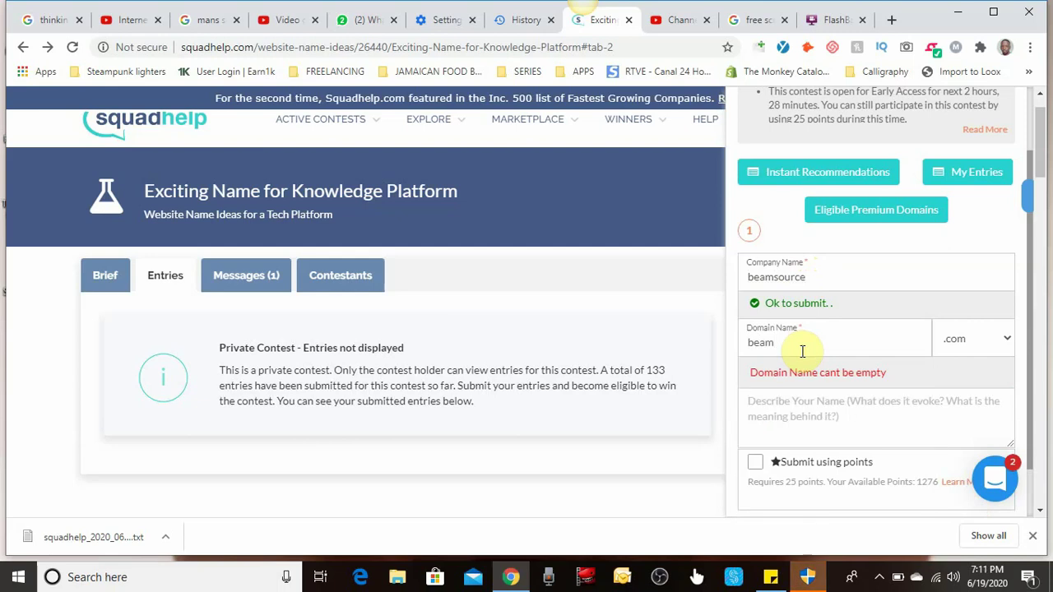
type("source")
left_click(798, 416)
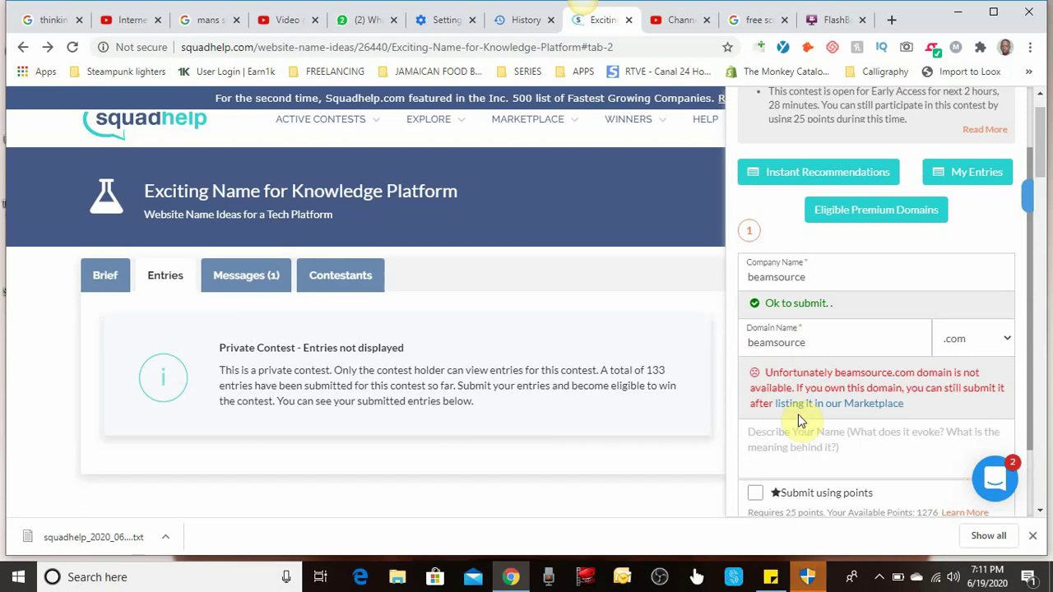
Clear both the domain name and the company name from the entry form
left_click(825, 335)
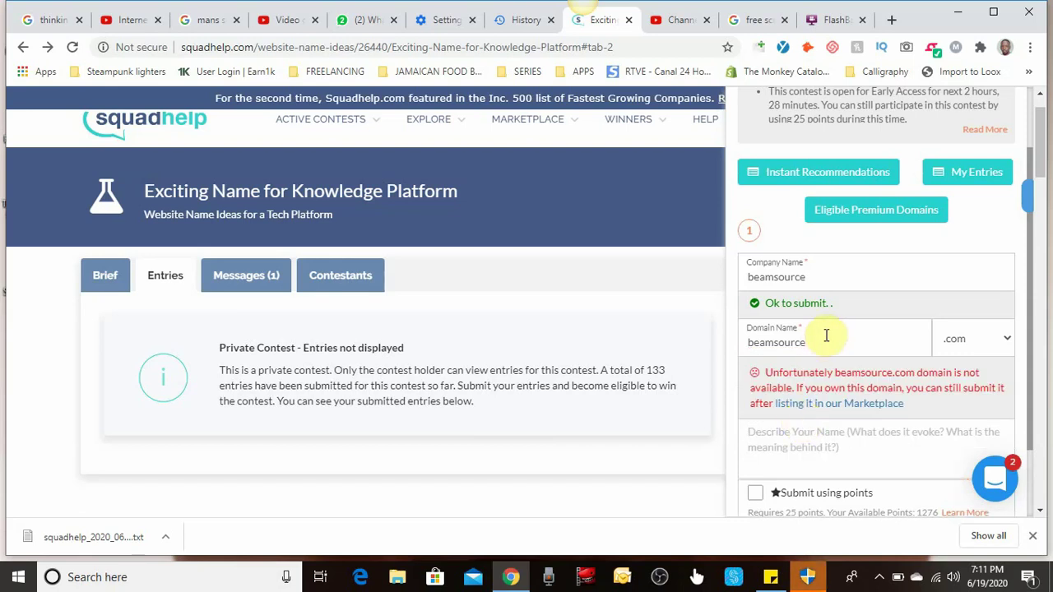
key("BackSpace")
key("BackSpace")
key("BackSpace")
key("BackSpace")
key("BackSpace")
key("BackSpace")
key("BackSpace")
key("BackSpace")
key("BackSpace")
key("BackSpace")
left_click(848, 278)
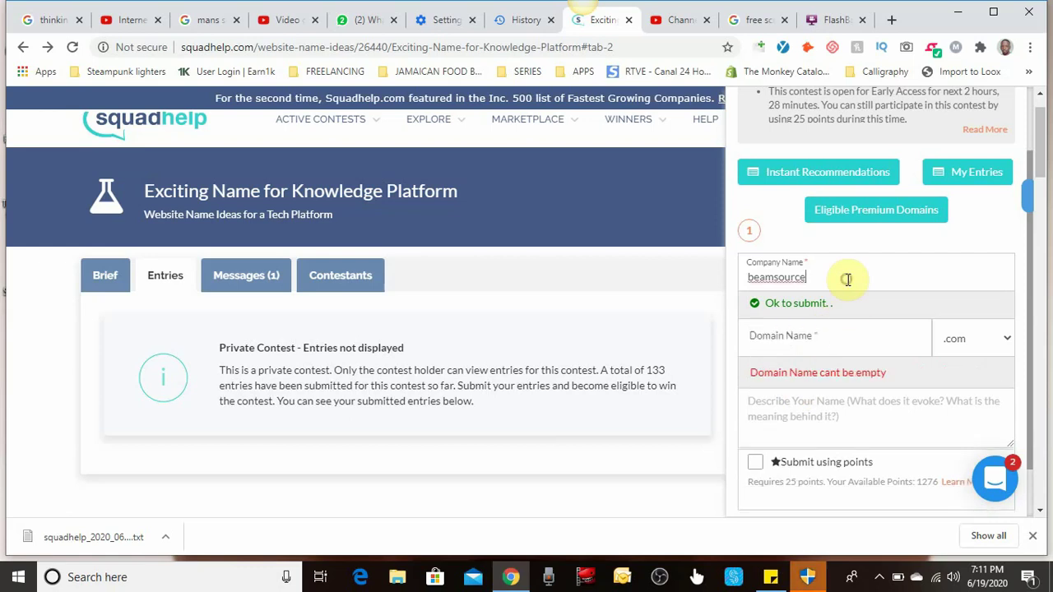
key("BackSpace")
key("BackSpace")
key("BackSpace")
key("BackSpace")
key("BackSpace")
key("BackSpace")
key("BackSpace")
key("BackSpace")
key("BackSpace")
key("BackSpace")
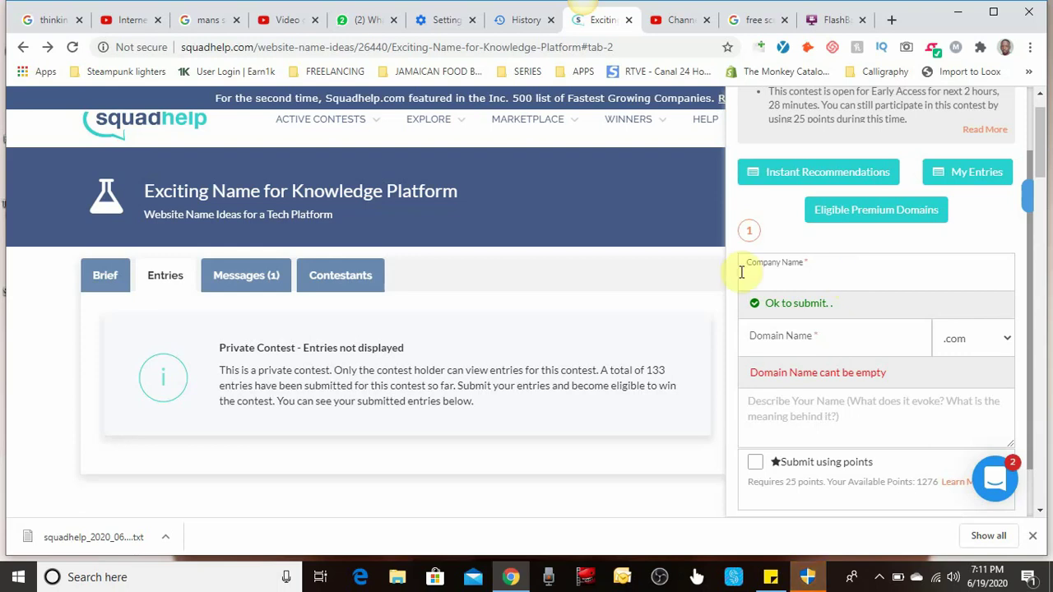
Return to the contest's brief while keeping the entry form open
scroll(546, 277, "down", 3)
scroll(543, 277, "up", 3)
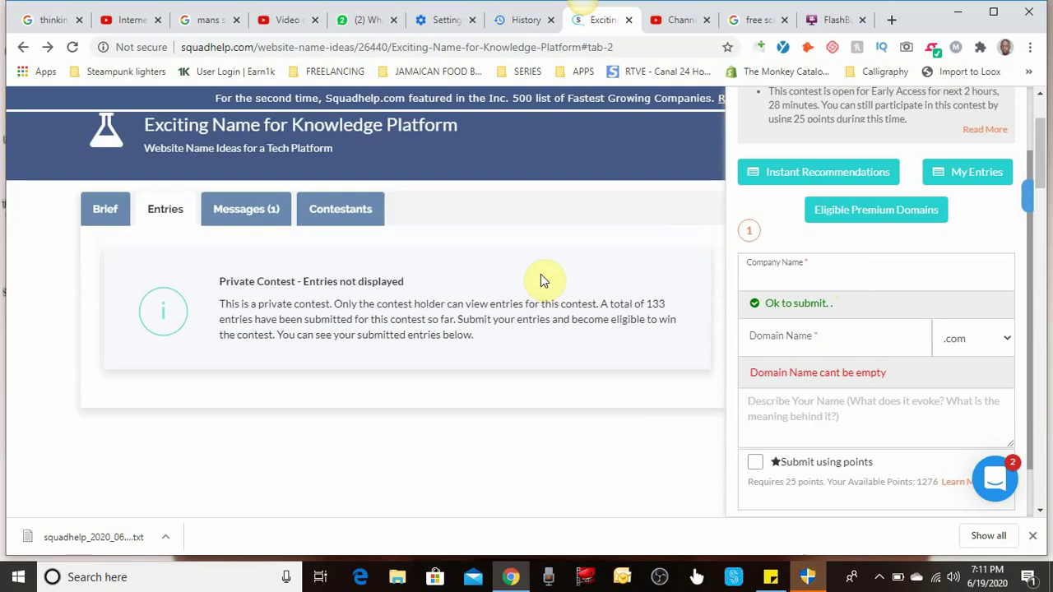
left_click(120, 307)
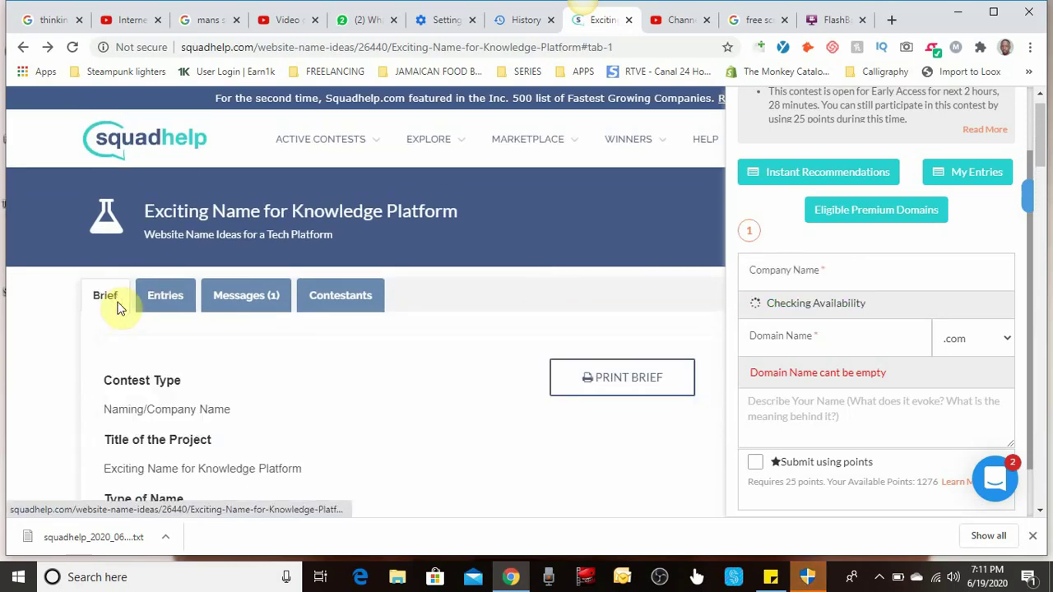
Check the brief's business description and enter "hubsppot" as the company name in the entry form
scroll(347, 344, "down", 1)
scroll(346, 341, "down", 2)
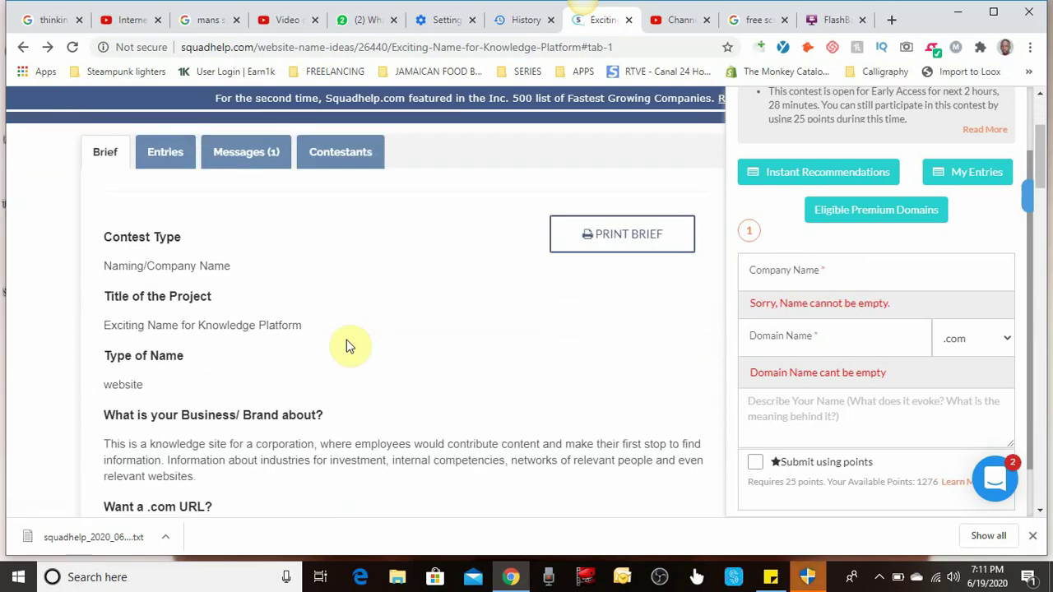
scroll(346, 344, "down", 1)
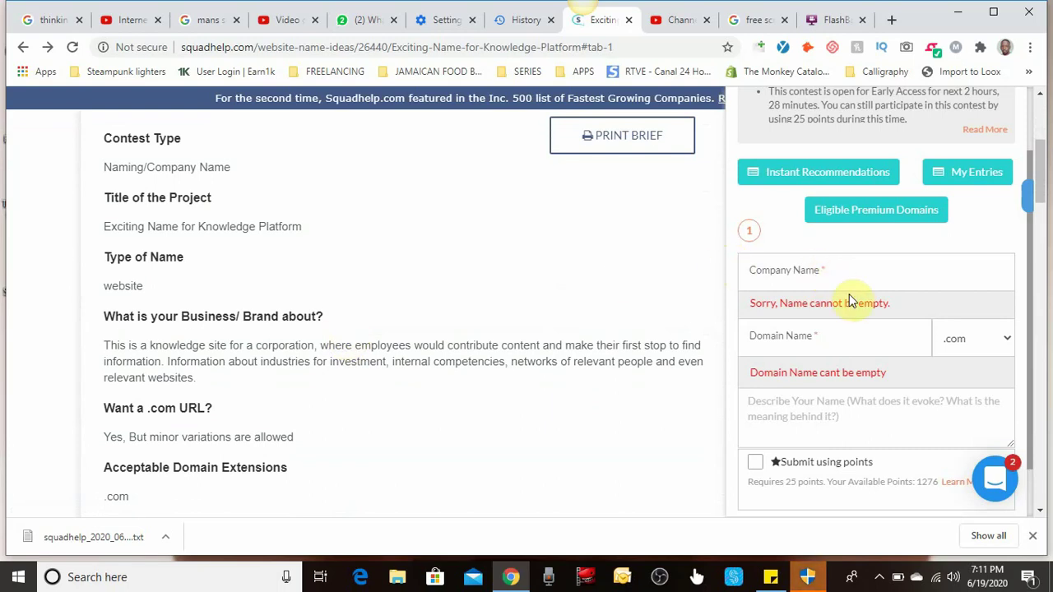
left_click(823, 282)
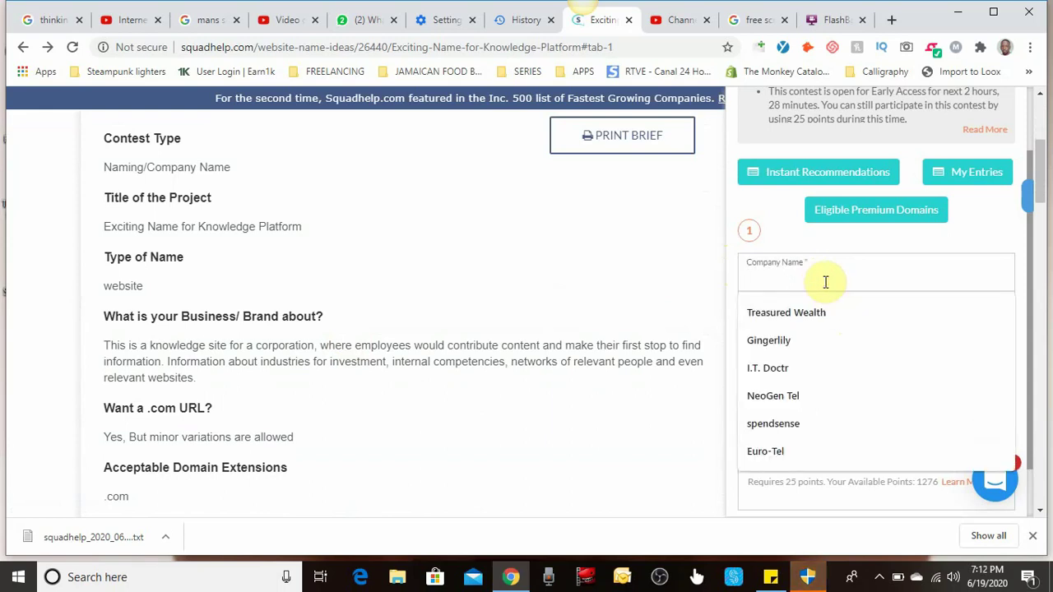
type("hu")
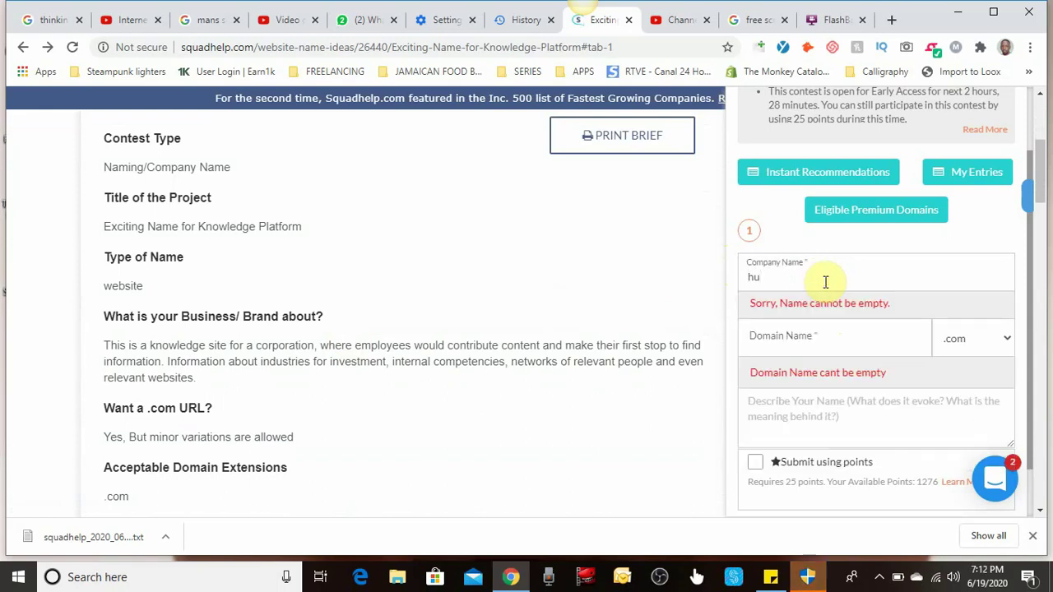
type("bsppot")
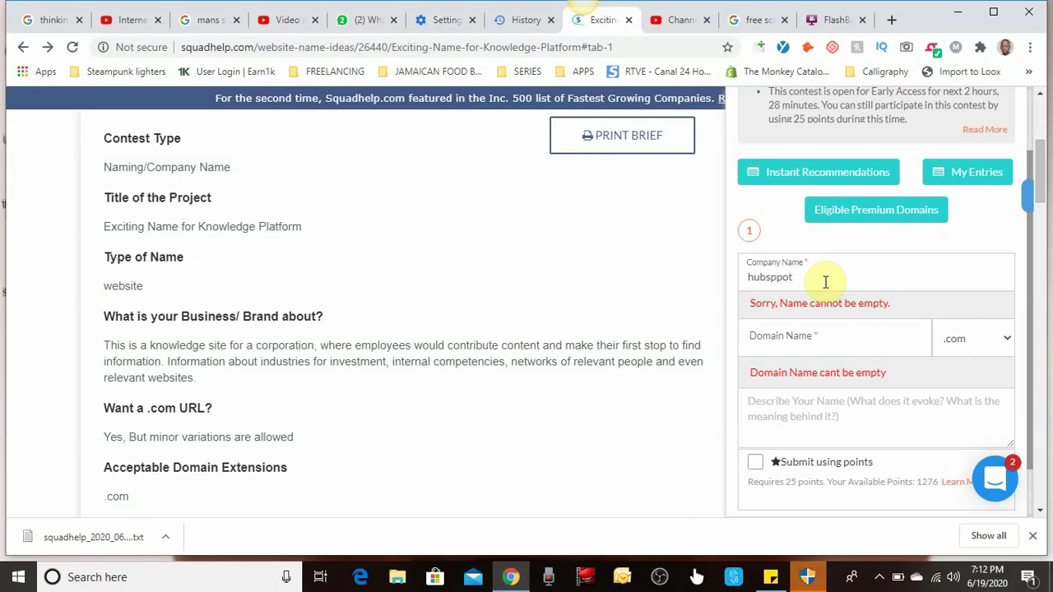
key("ctrl+a")
key("BackSpace")
key("BackSpace")
key("BackSpace")
type("pot")
Enter "hubsppot" as the domain name and check the availability of hubsppot.com
left_click(800, 329)
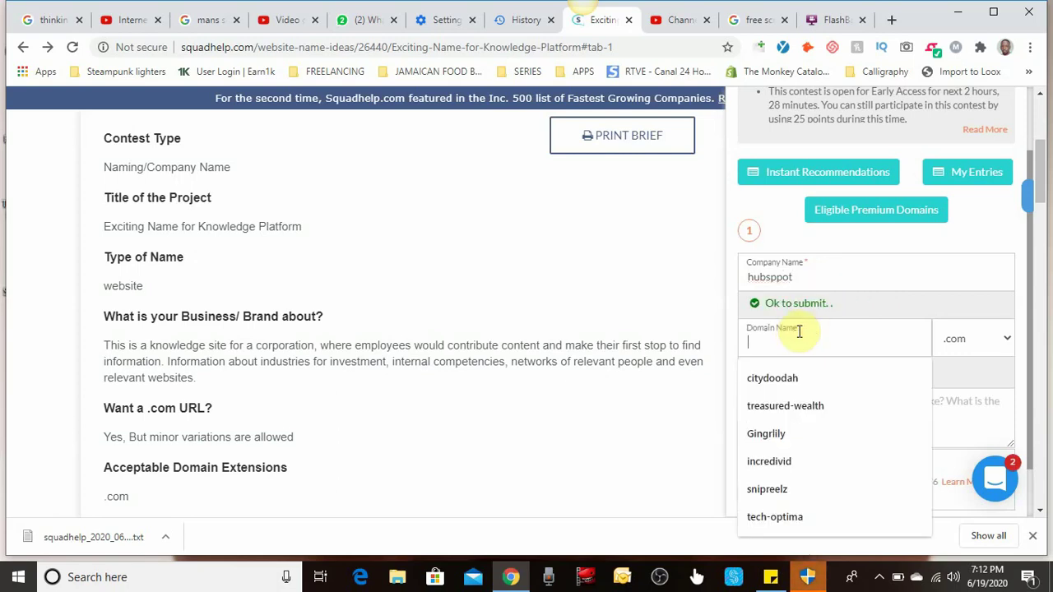
type("hu")
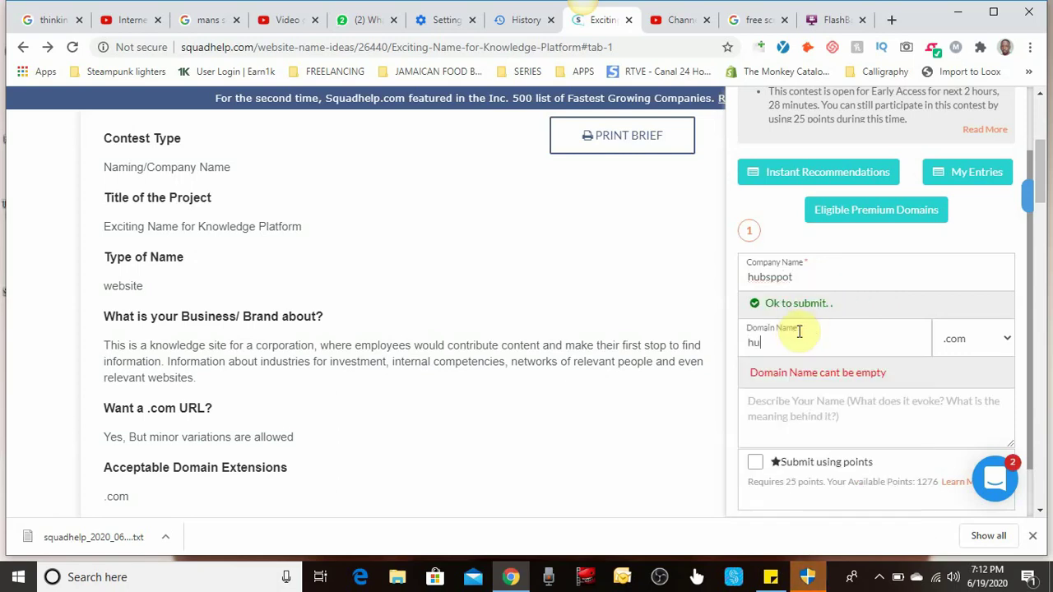
type("bsppot")
left_click(794, 403)
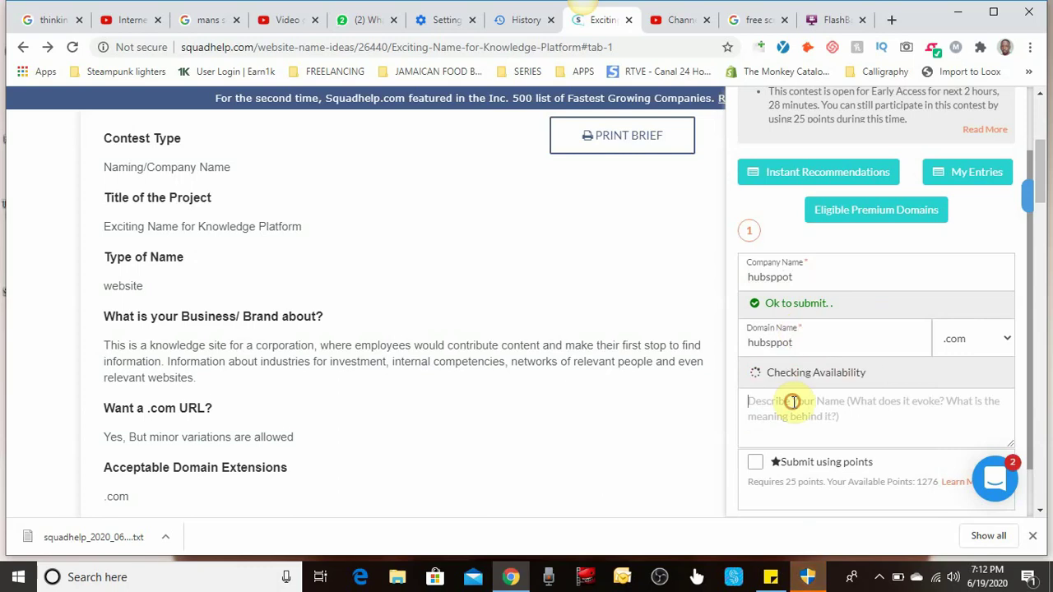
Clear the domain name "hubsppot" from the entry form
left_click(800, 346)
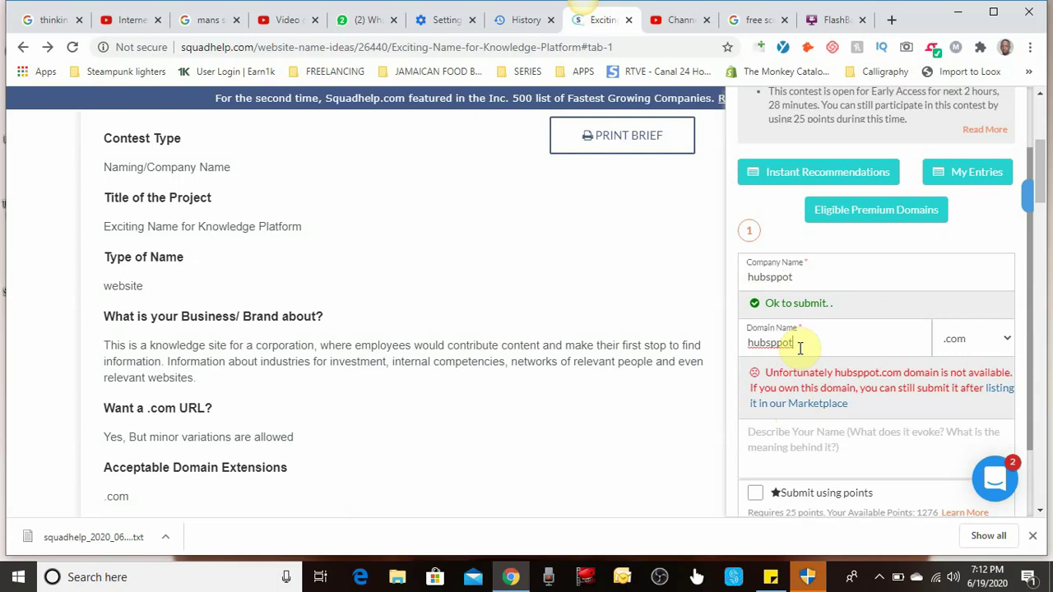
key("BackSpace")
key("BackSpace")
key("BackSpace")
key("BackSpace")
key("BackSpace")
key("BackSpace")
key("BackSpace")
key("BackSpace")
Replace the company name with "teckplus"
left_click(810, 282)
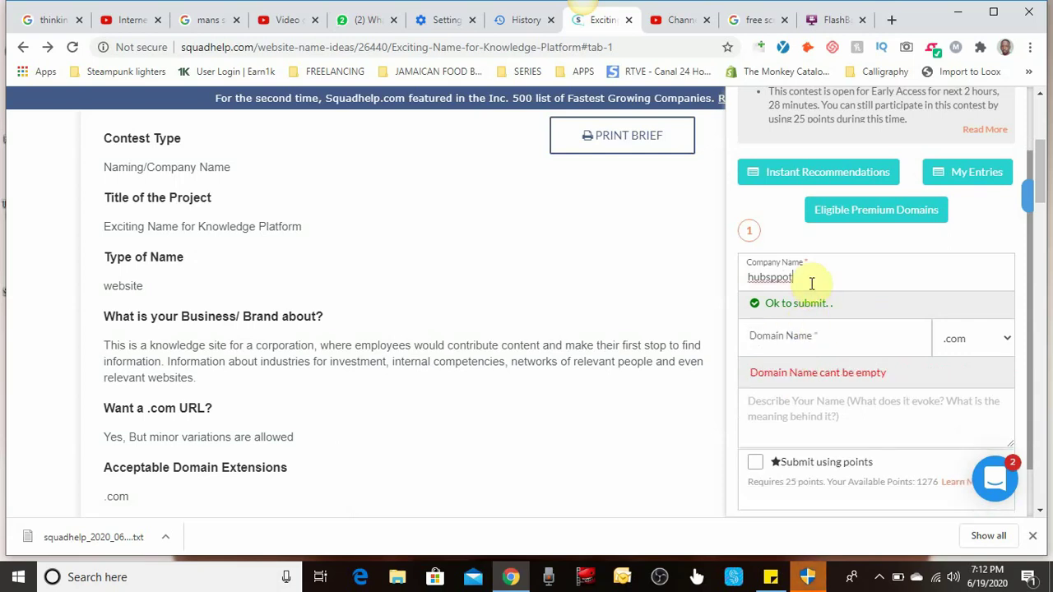
double_click(811, 283)
type("tek")
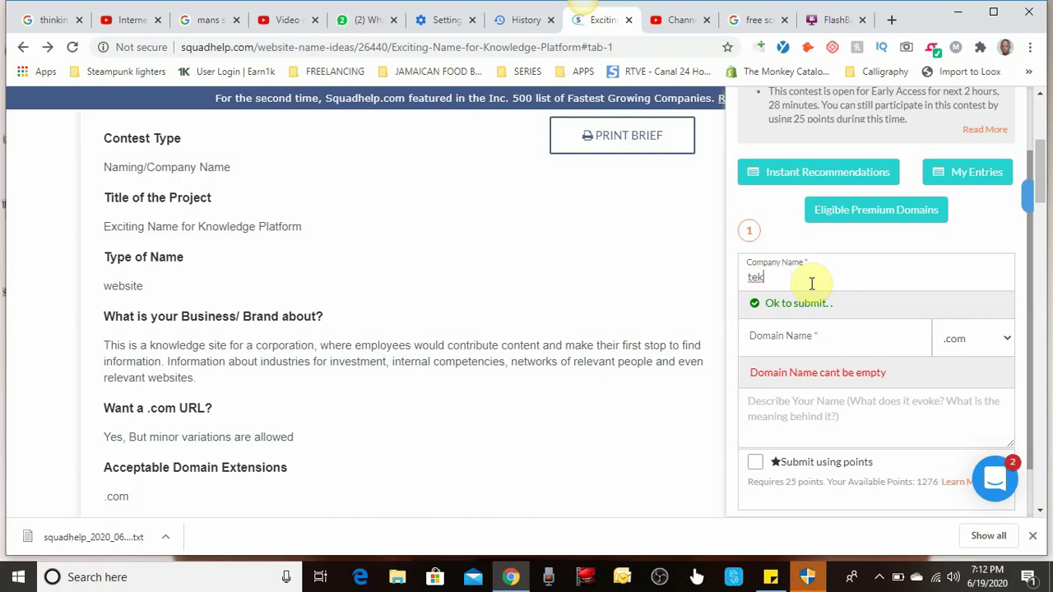
key("BackSpace")
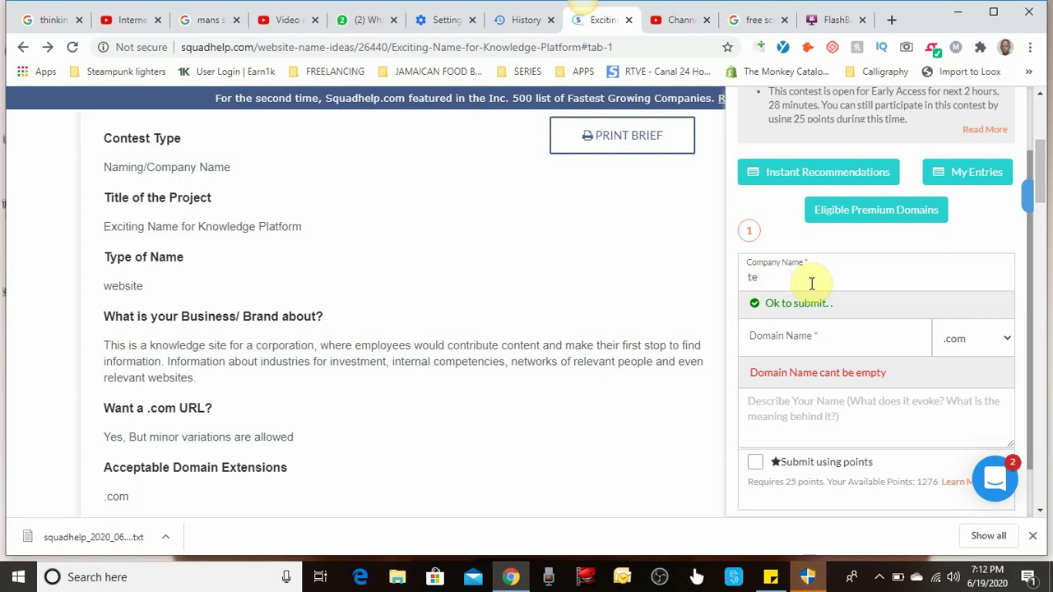
type("ckplus")
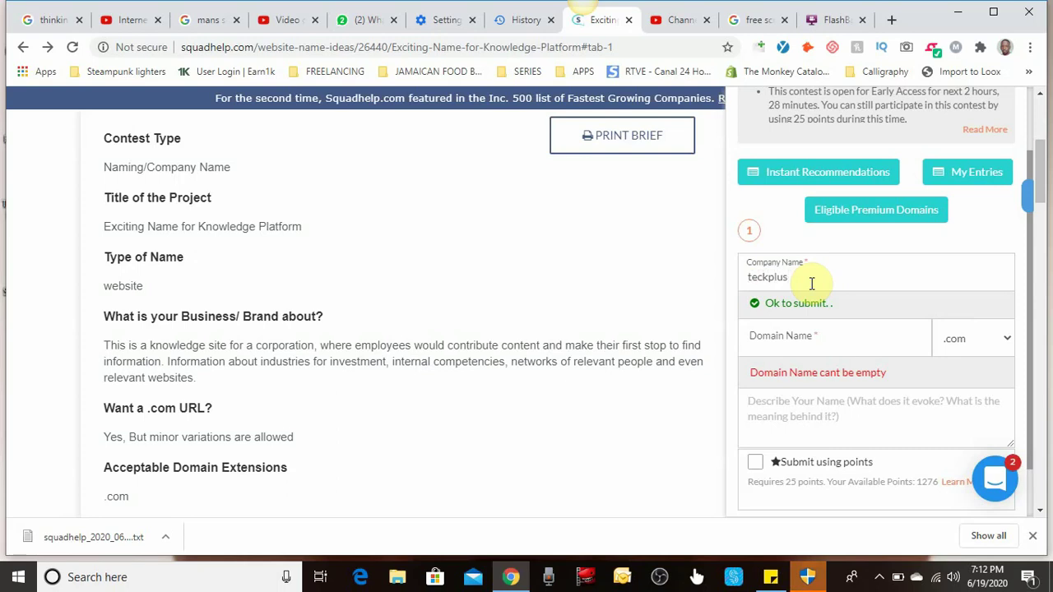
Enter "teckplus" as the domain name and check the availability of teckplus.com
left_click(805, 333)
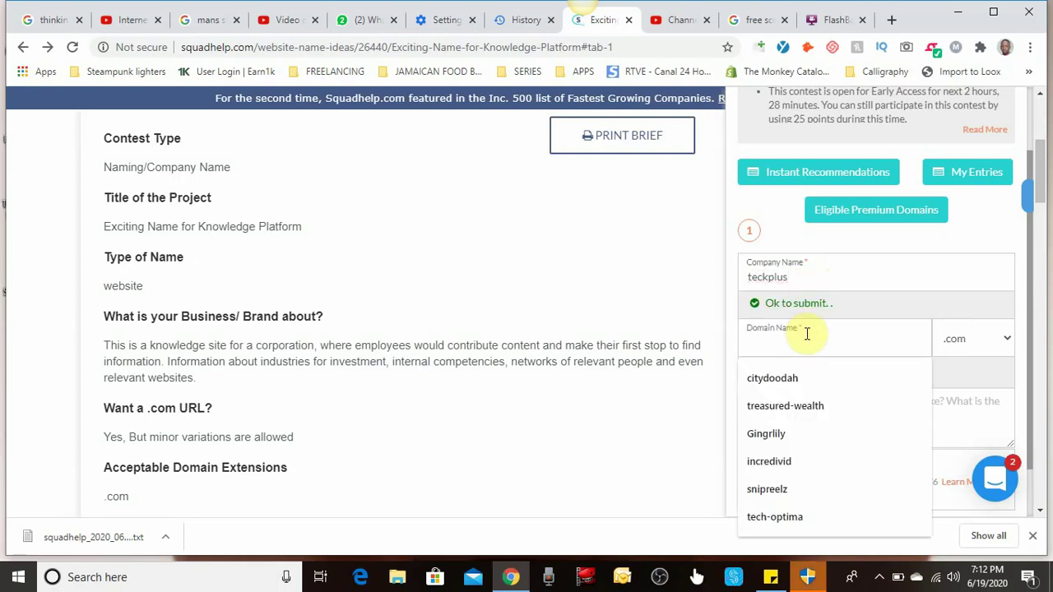
type("teck")
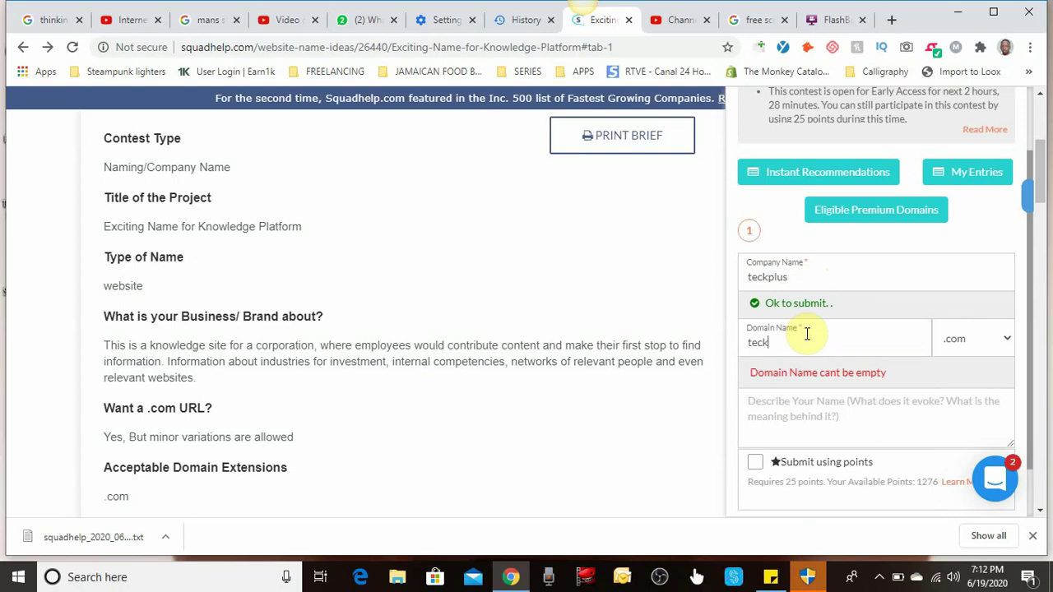
type("plus")
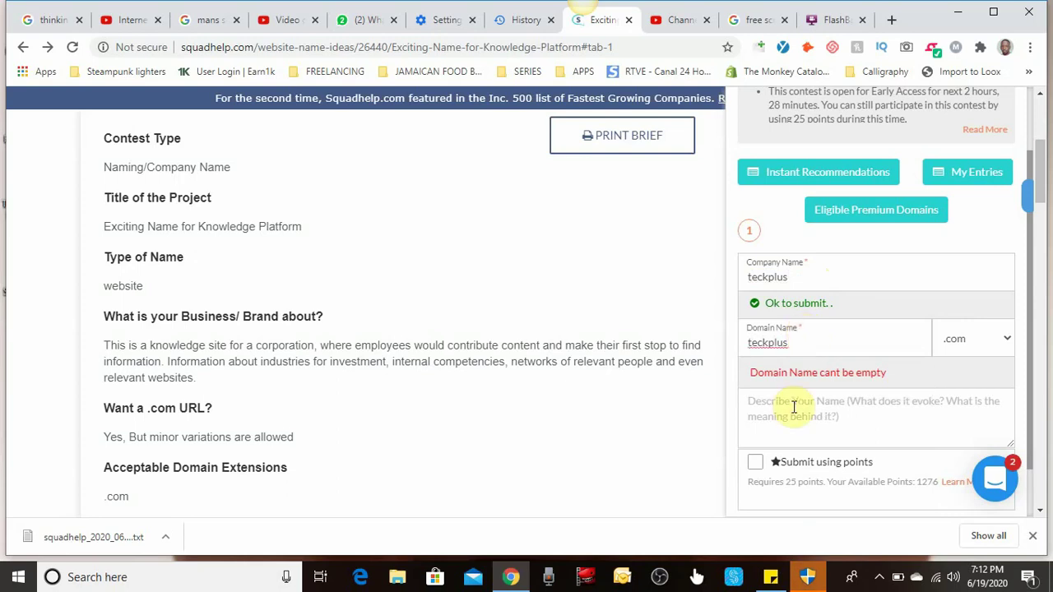
left_click(795, 405)
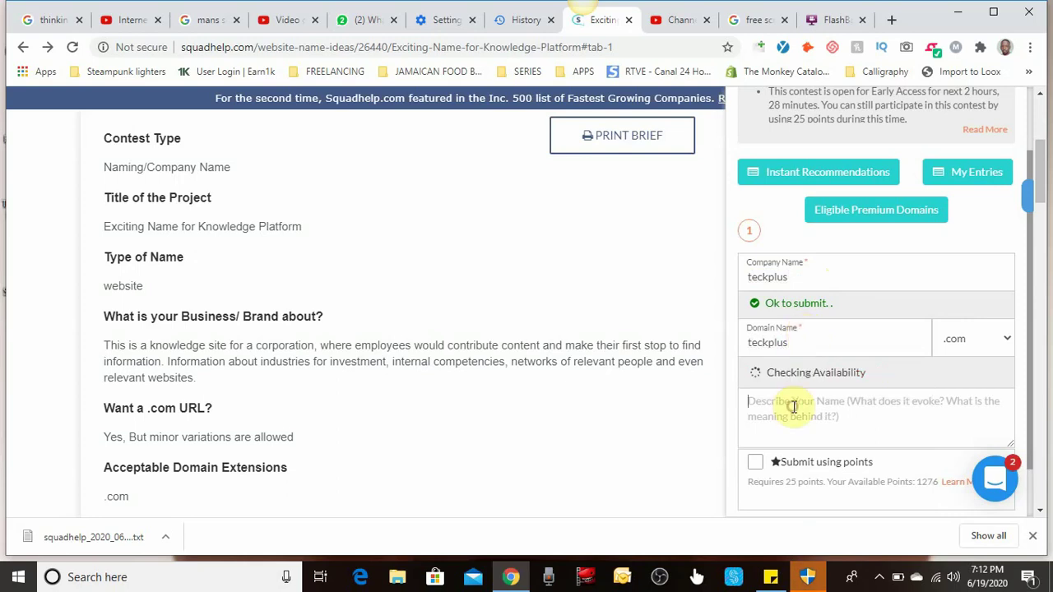
Change both the domain name and the company name to "teckpluz"
left_click(802, 345)
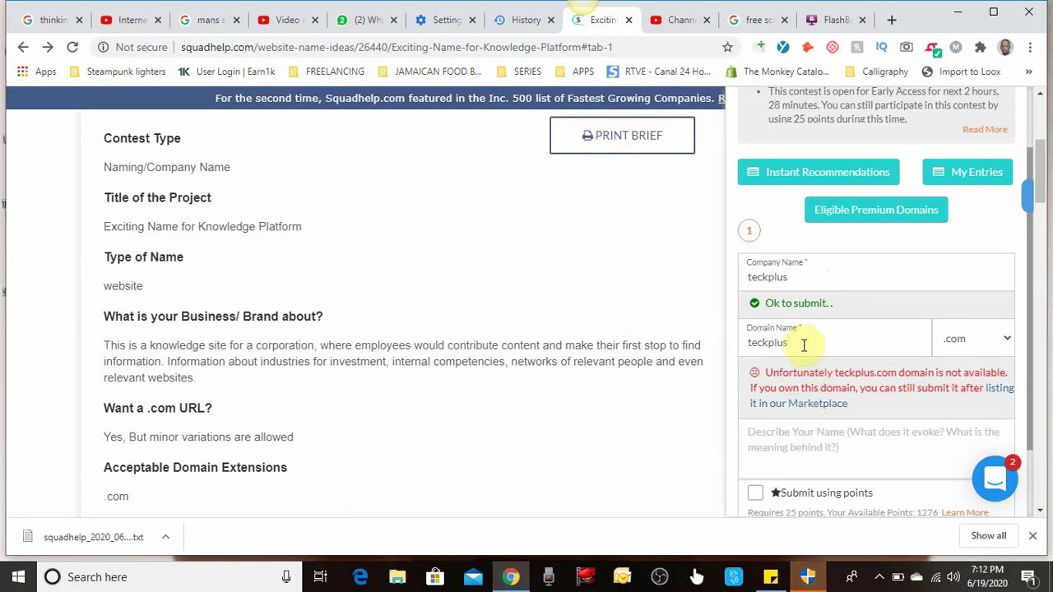
type("z")
left_click(797, 276)
key("BackSpace")
type("z")
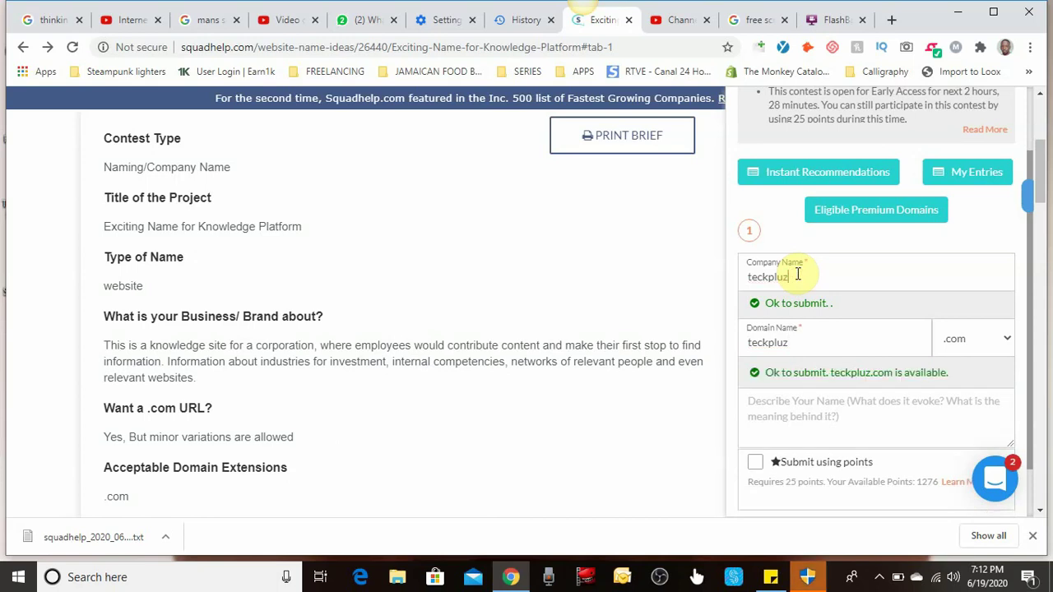
Begin the name's description with "Teckpluz is the premier site for finding relevant information in your field."
left_click(802, 405)
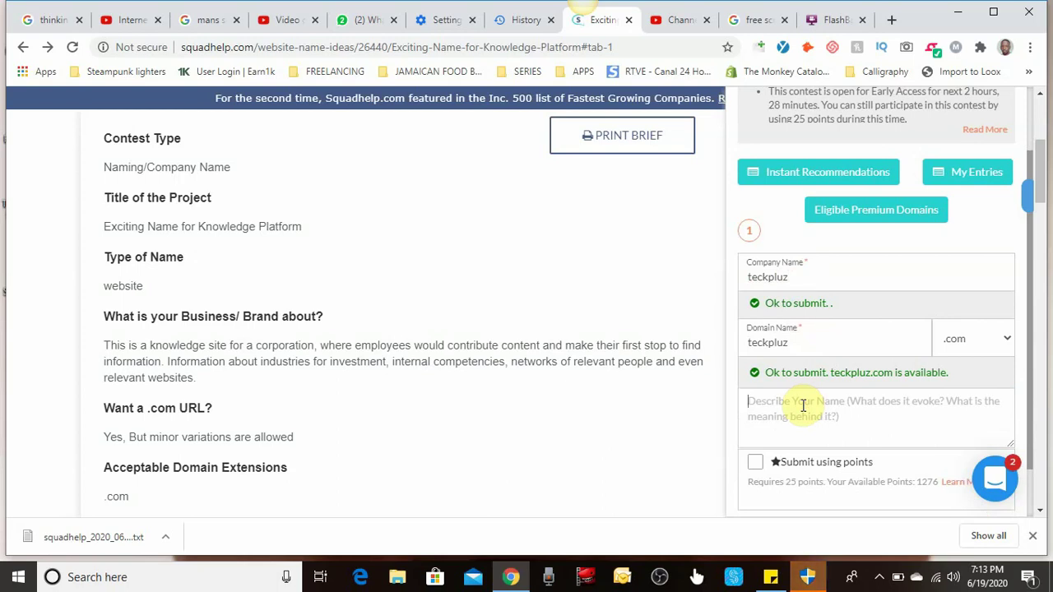
type("Te")
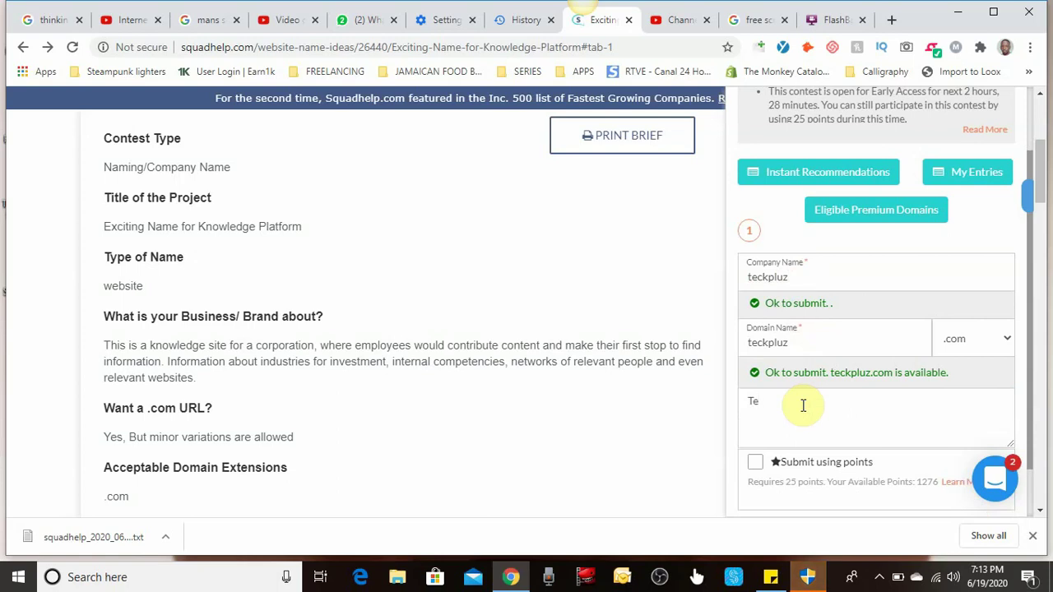
type("ckbuzz")
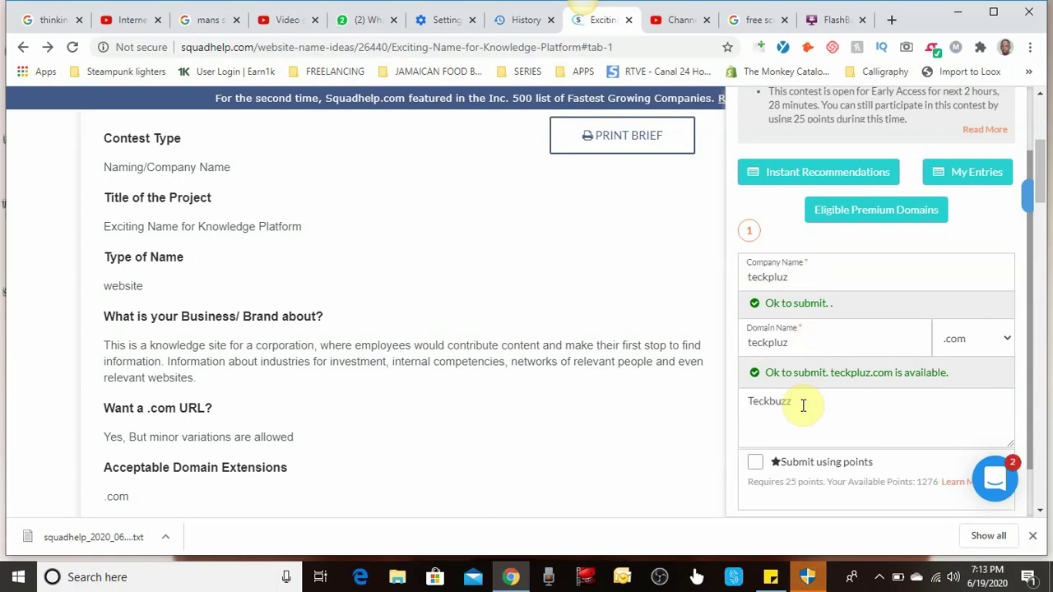
key("BackSpace")
key("BackSpace")
key("BackSpace")
key("BackSpace")
type("pluz is the premier site for ")
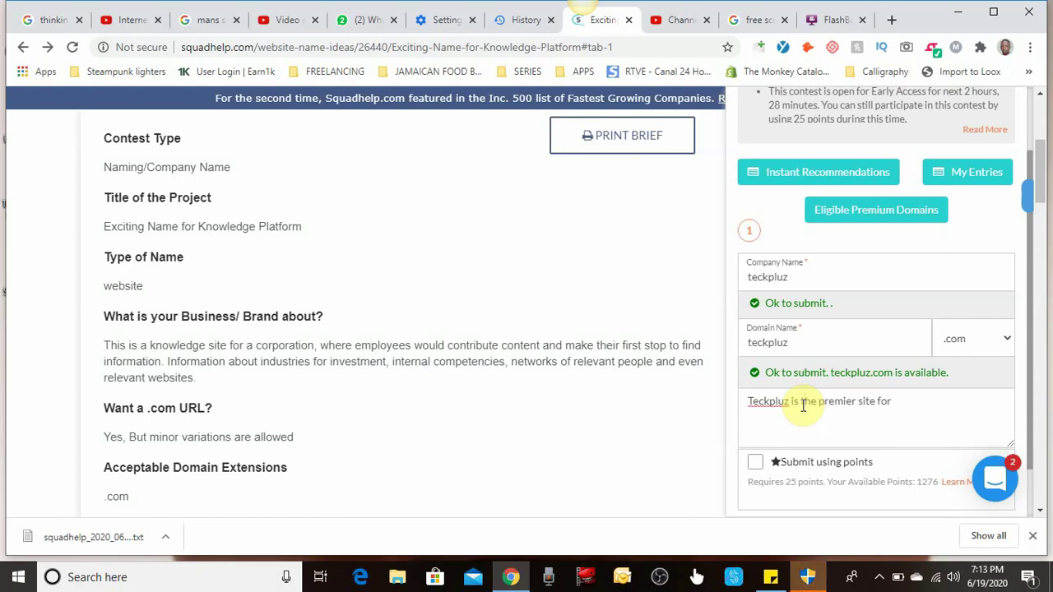
type("finding relevan")
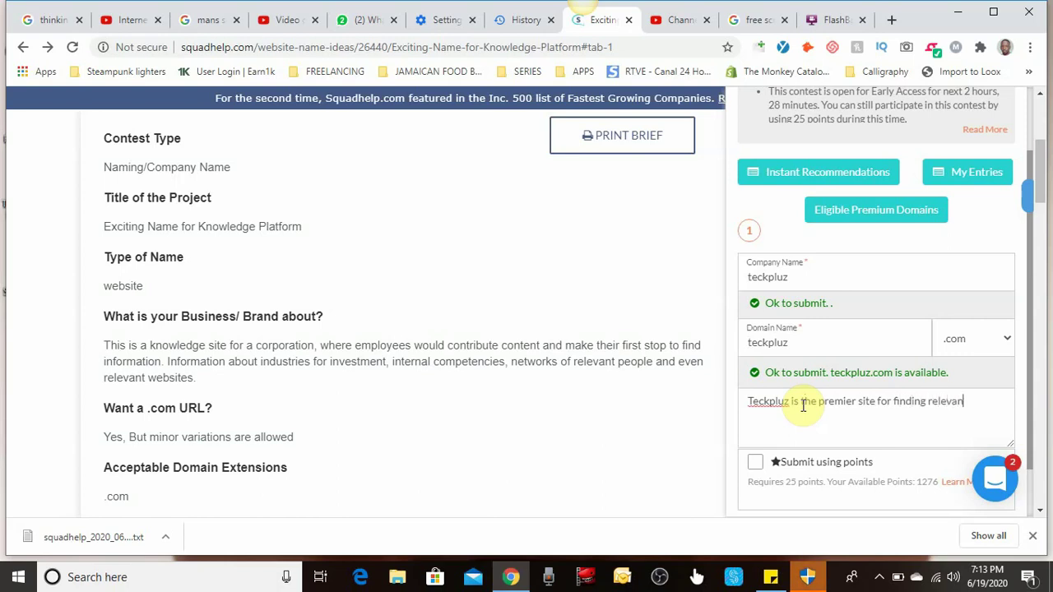
type("t information in tu")
key("BackSpace")
type("your fi")
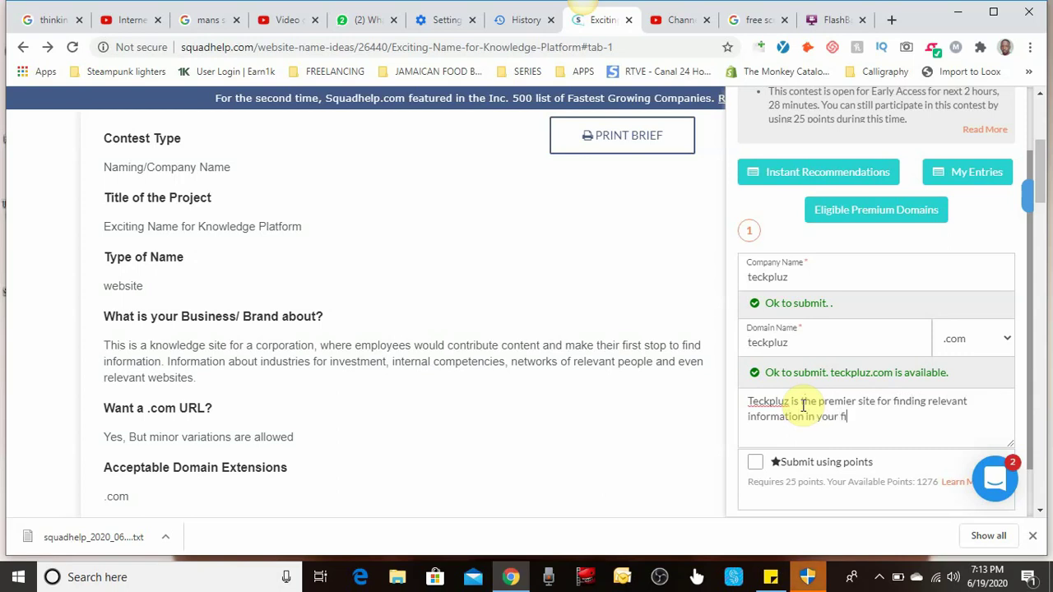
type("eld")
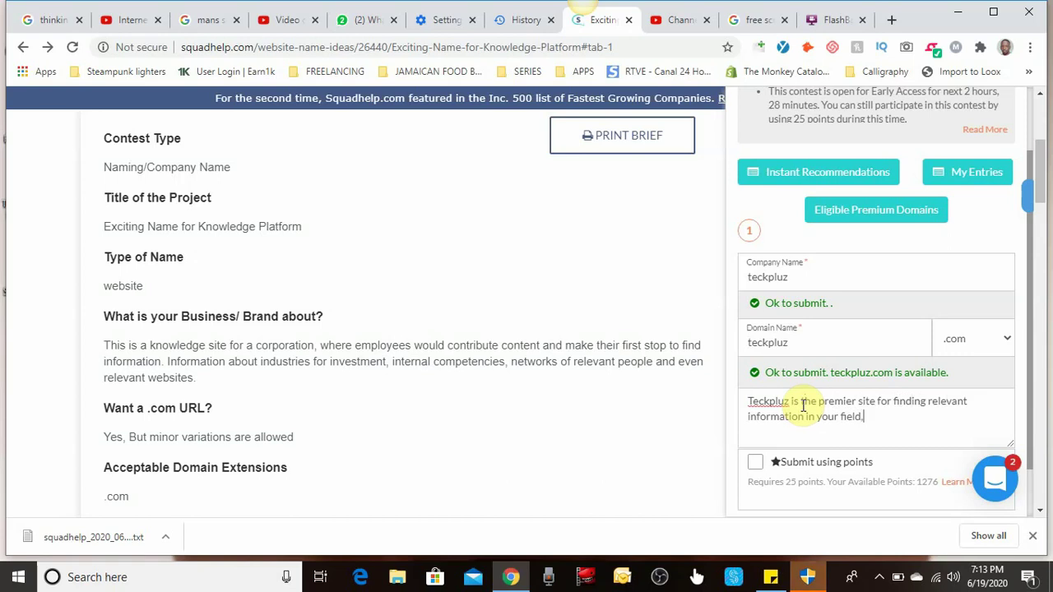
type(".")
Continue the description with "Not only for technology but for networking and investments and so much more."
type("Not only fo")
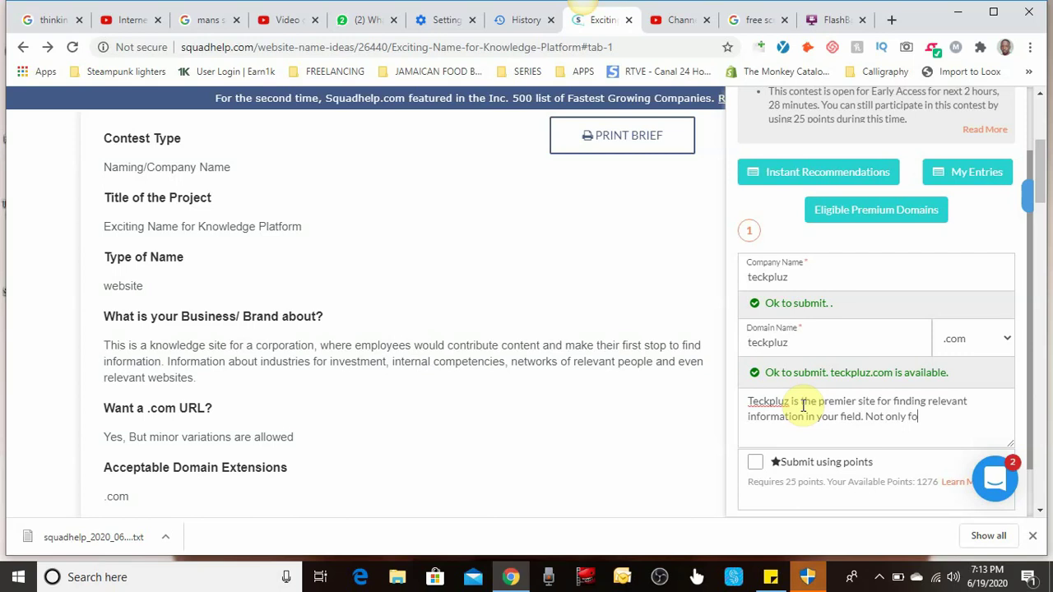
type("r technology but for")
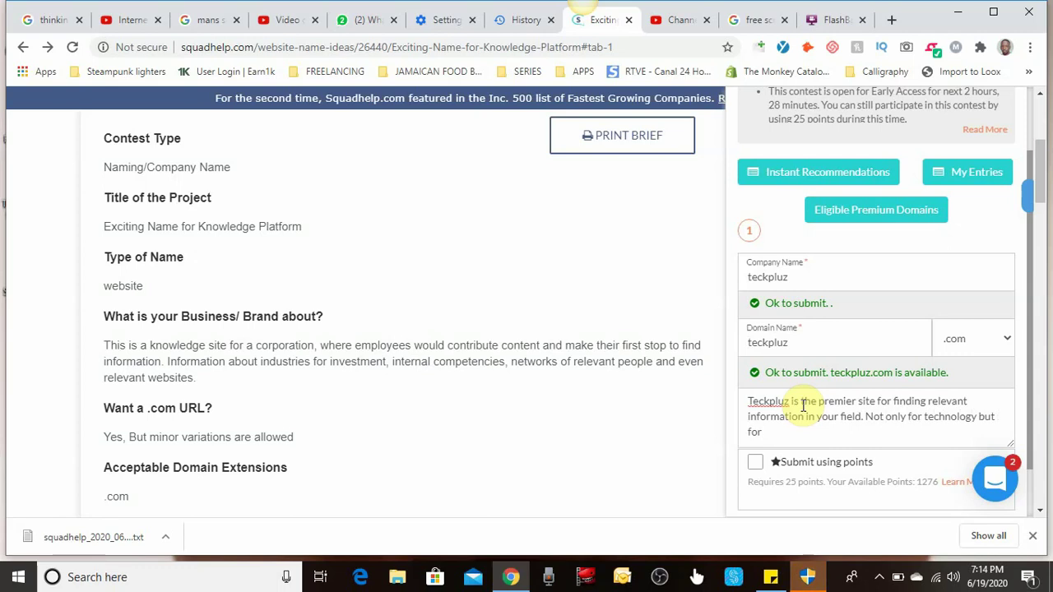
type("networ")
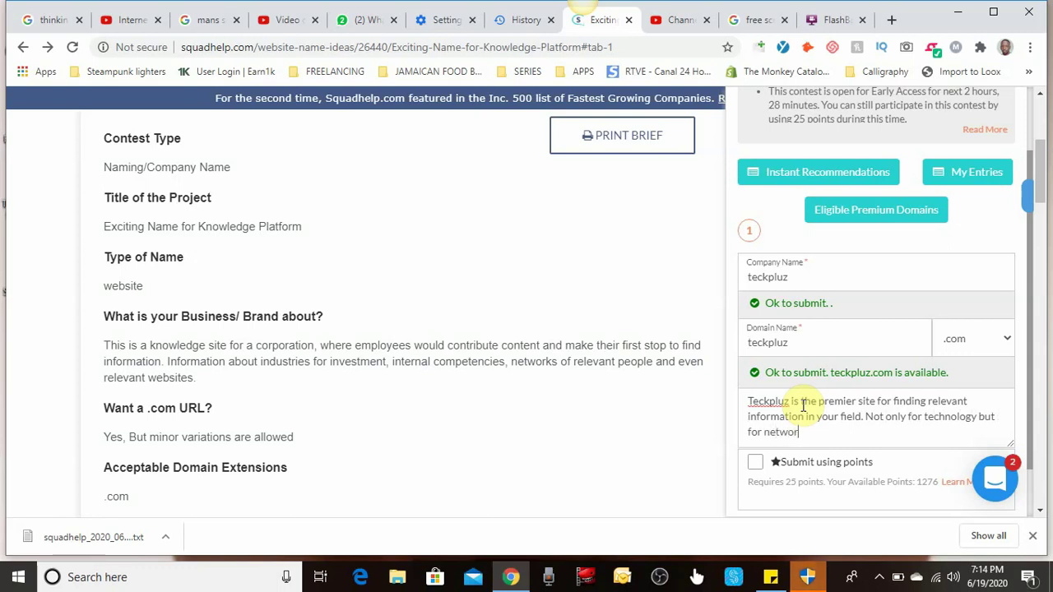
type("king and investmen")
key("BackSpace")
key("BackSpace")
key("BackSpace")
key("BackSpace")
type("ment")
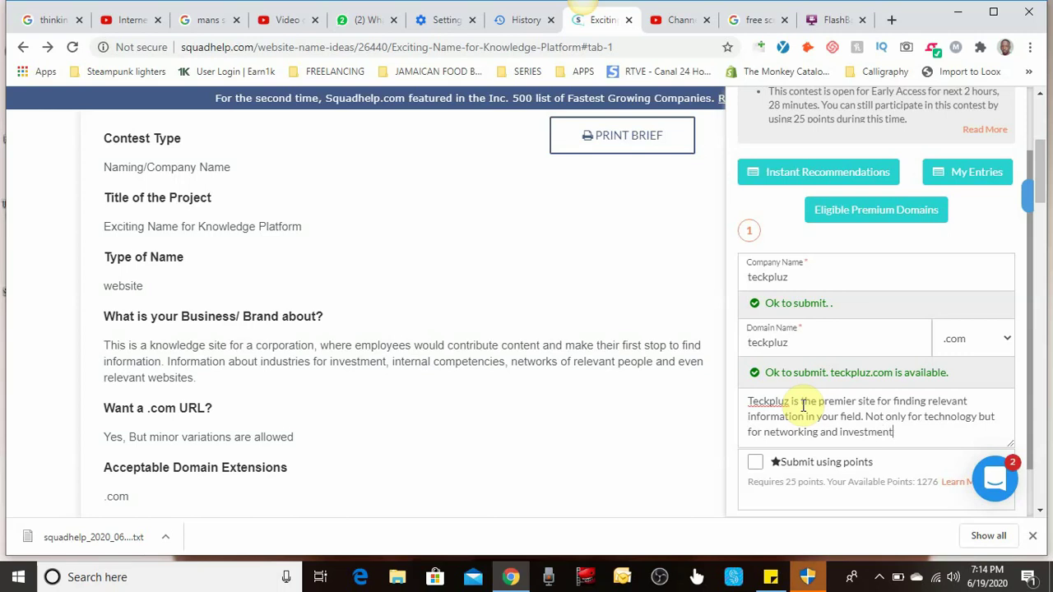
type("s and ")
type("so mu")
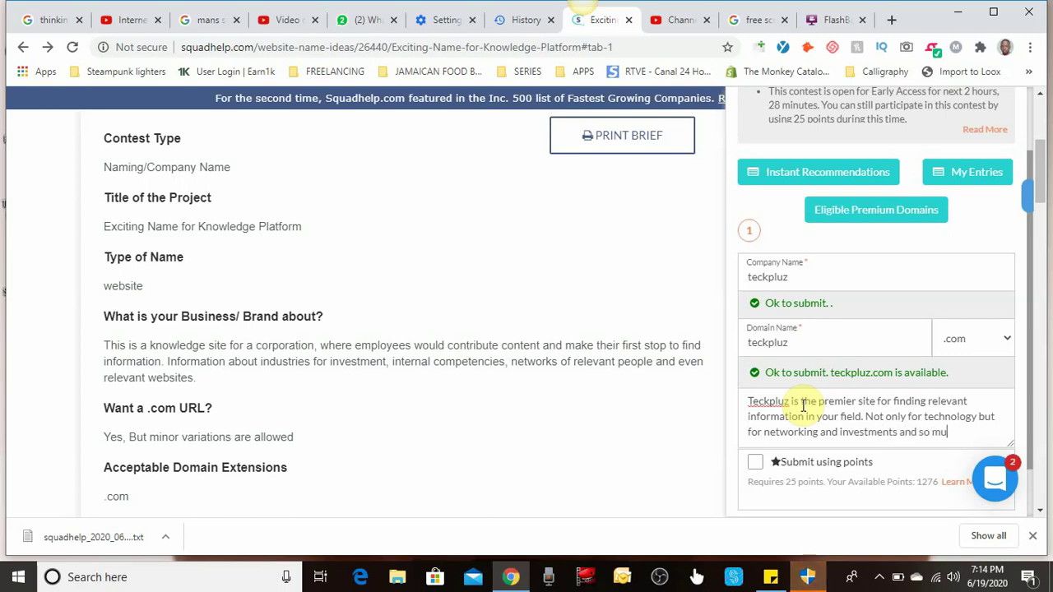
type("ch more")
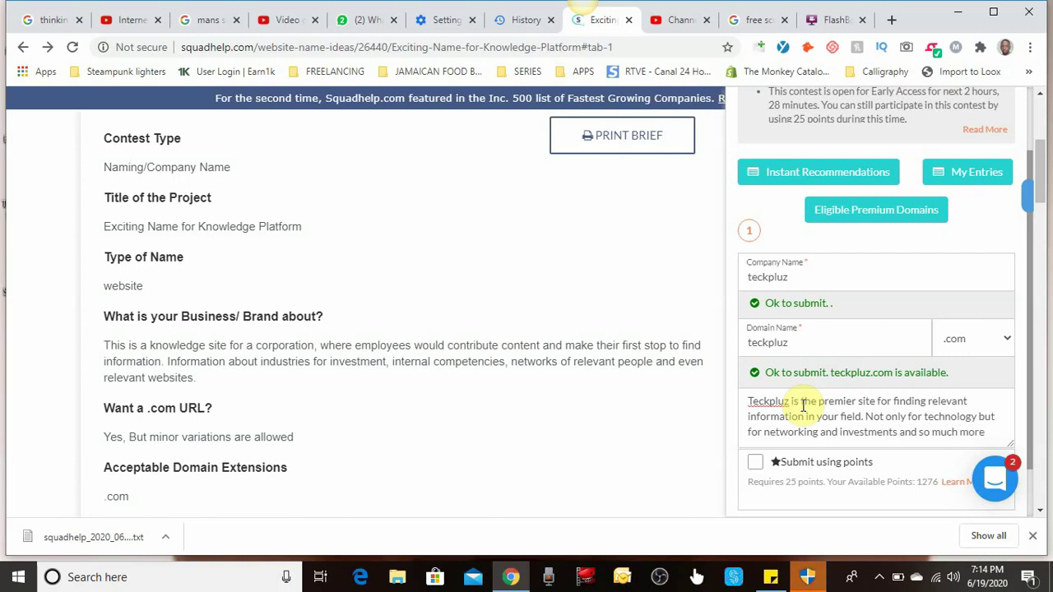
type(".")
Finish the description with "The name allows yoou to add other programs without having to worry about a name change."
type(" The name")
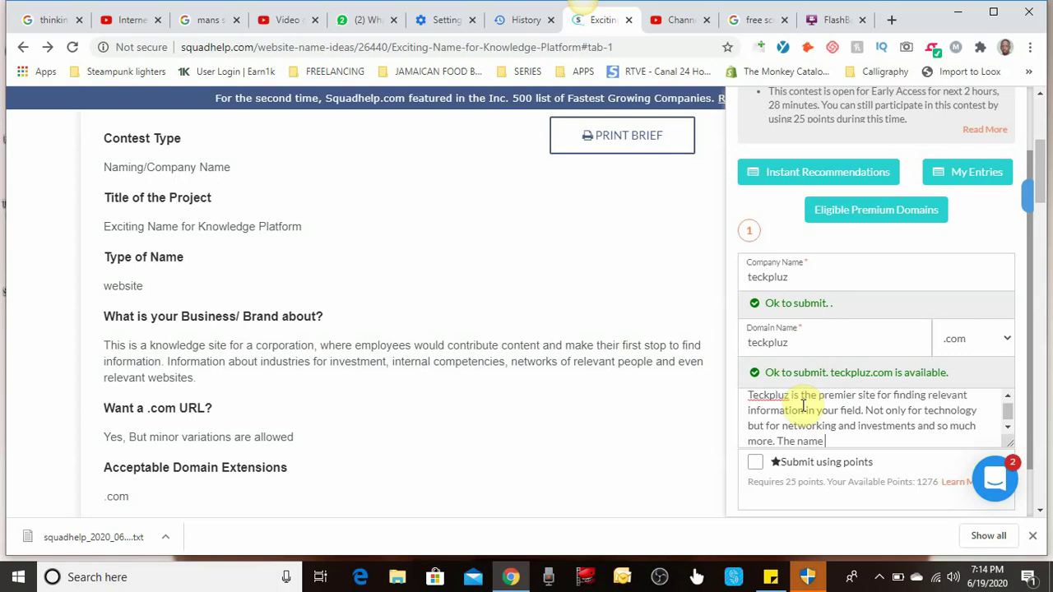
type(" allows yoou to add ")
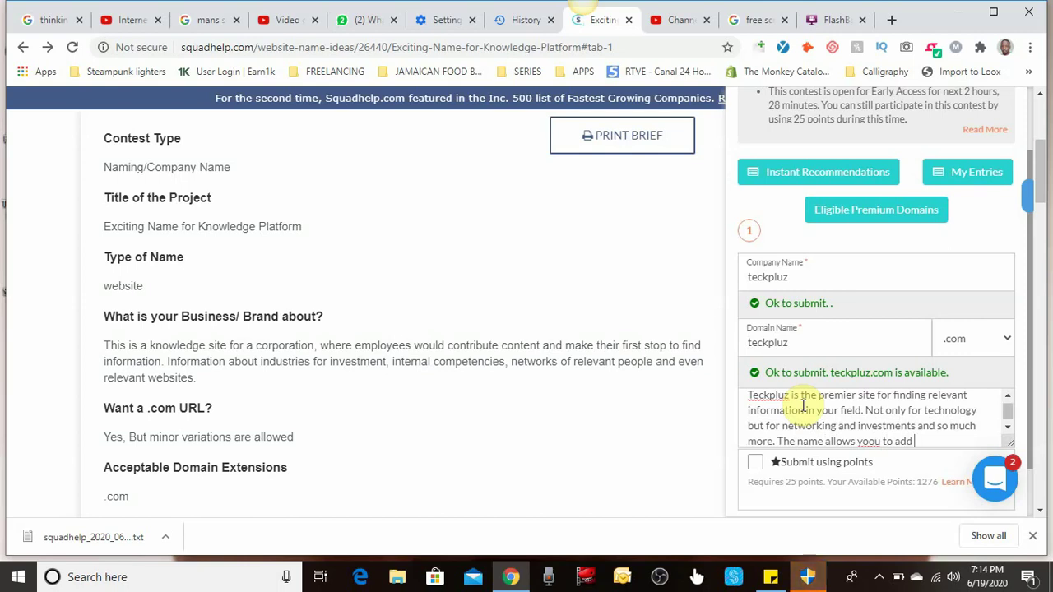
type("other")
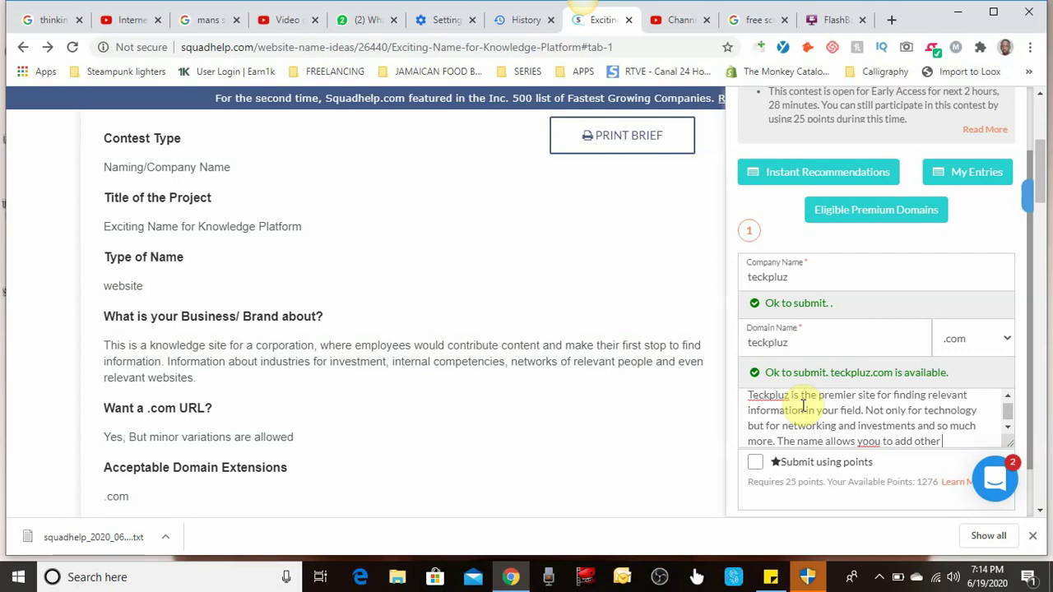
type(" programs wit")
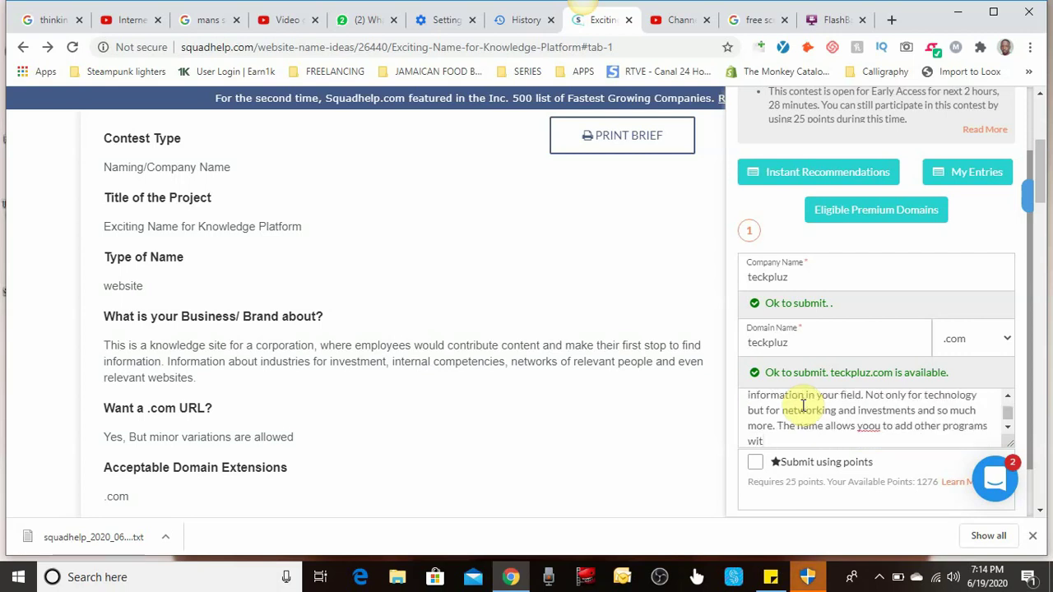
type("hout having to worr")
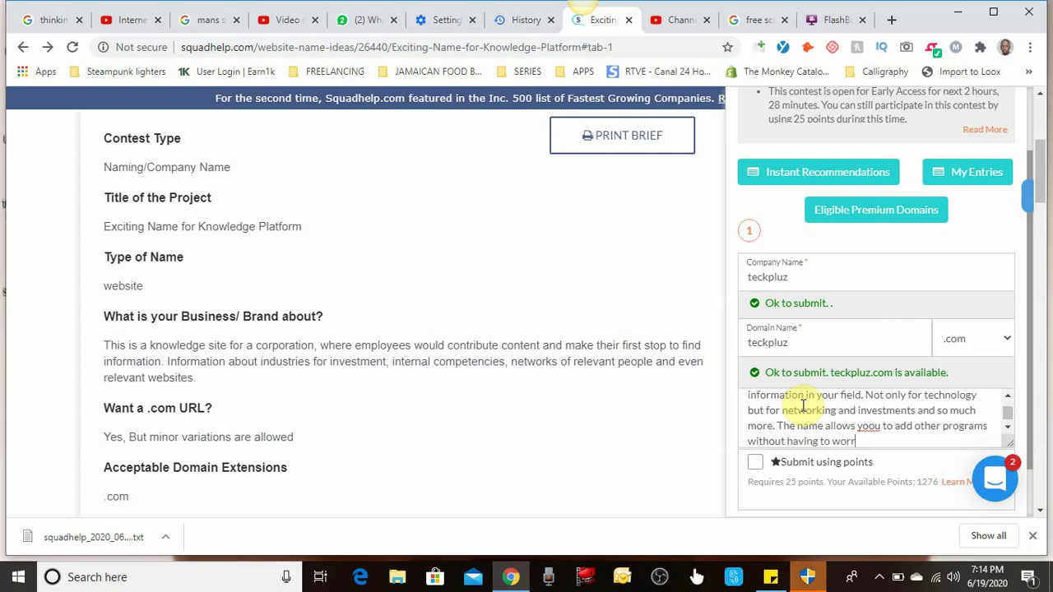
type("y about a name ")
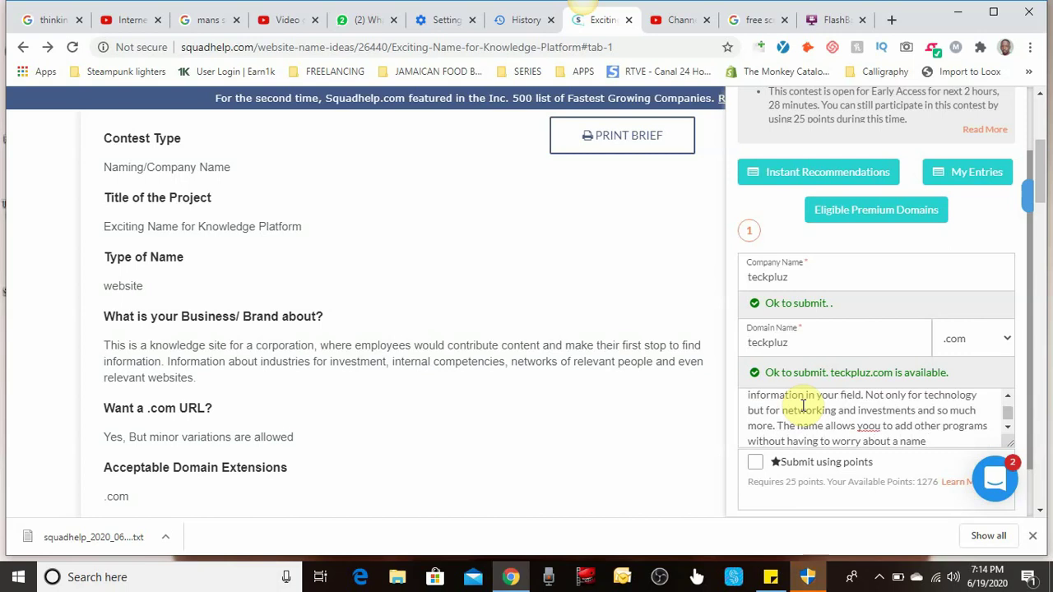
type("change.")
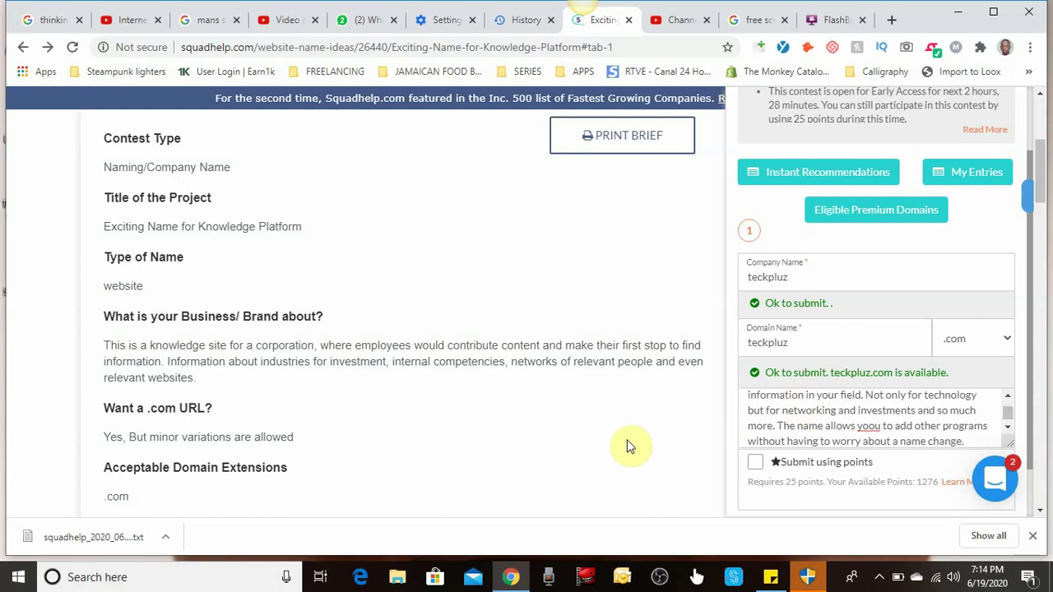
Submit the teckpluz contest entry with the option to submit using points enabled
scroll(628, 438, "down", 3)
scroll(938, 279, "down", 1)
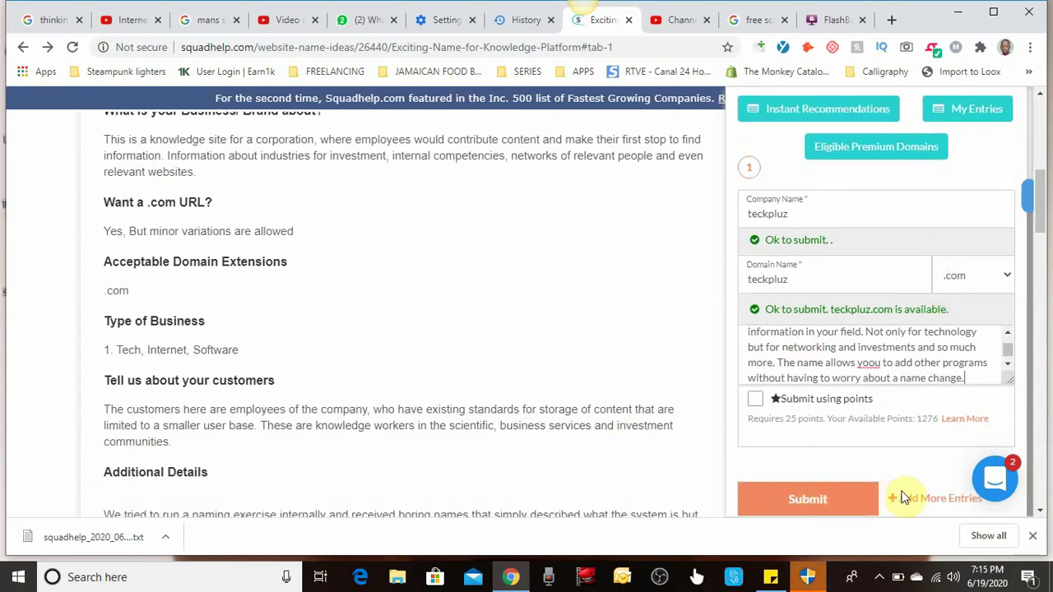
left_click(859, 512)
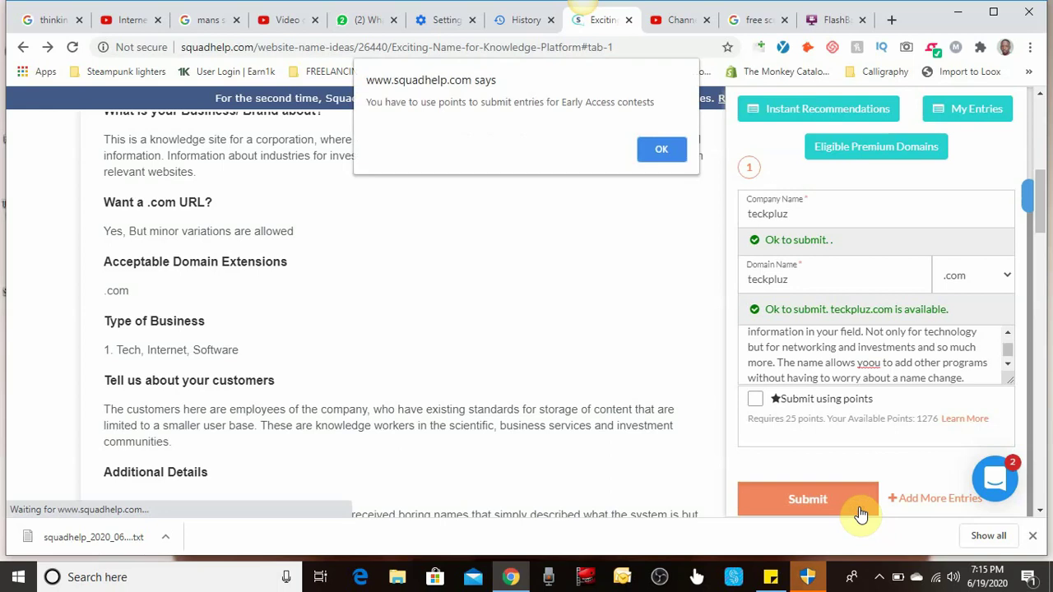
left_click(658, 148)
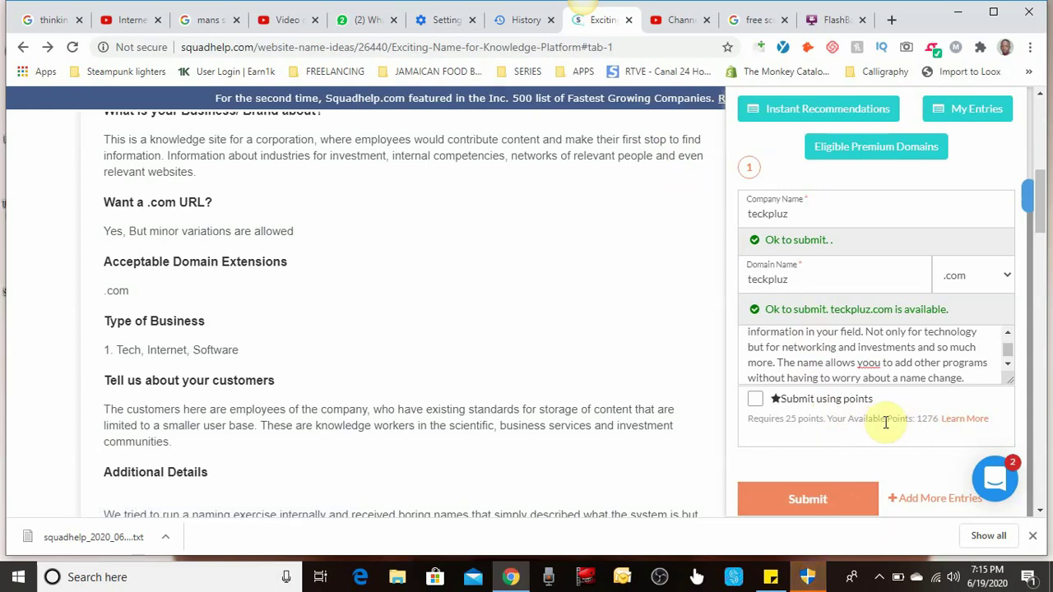
left_click(755, 399)
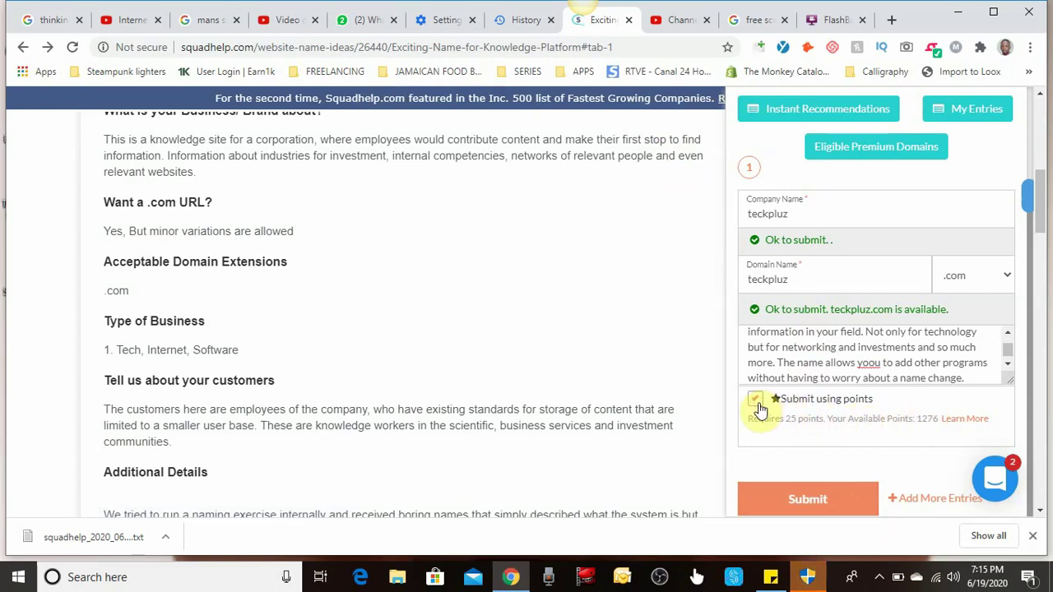
left_click(835, 504)
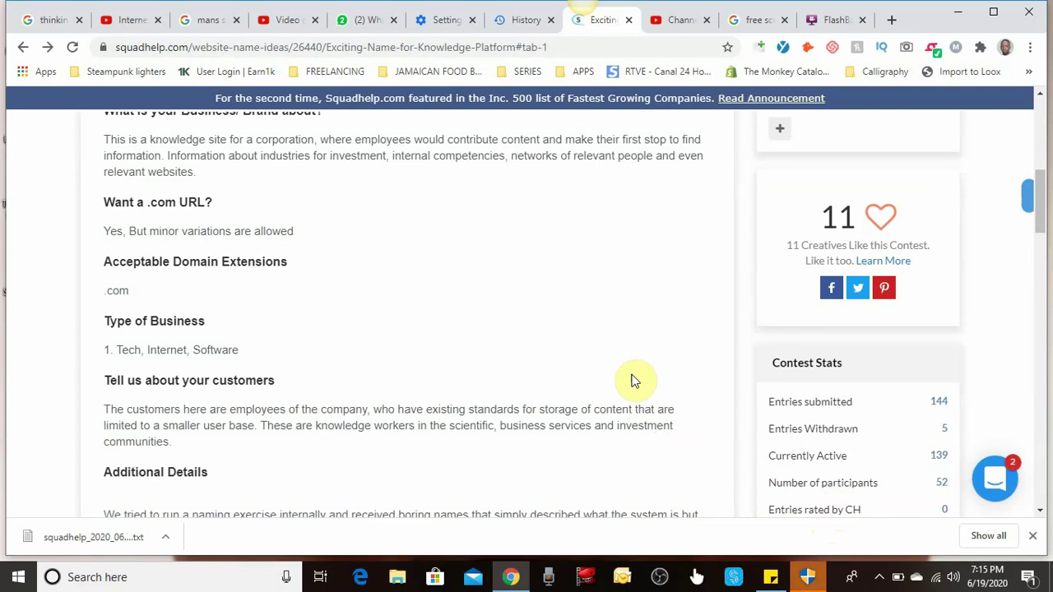
Review the rest of the contest brief, the contest holder's details and your own entry stats
scroll(633, 378, "down", 4)
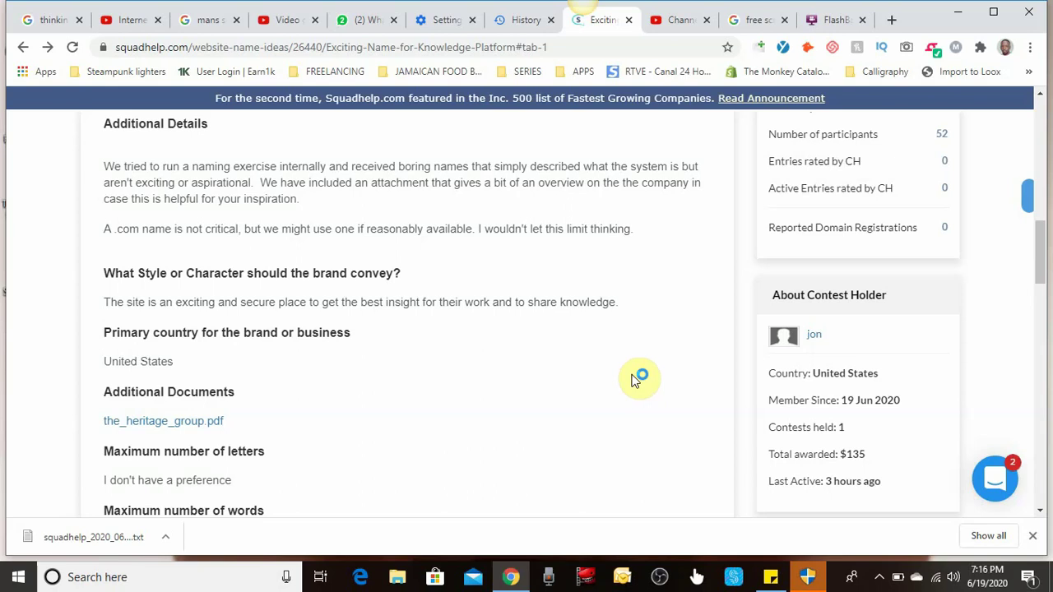
scroll(633, 380, "down", 3)
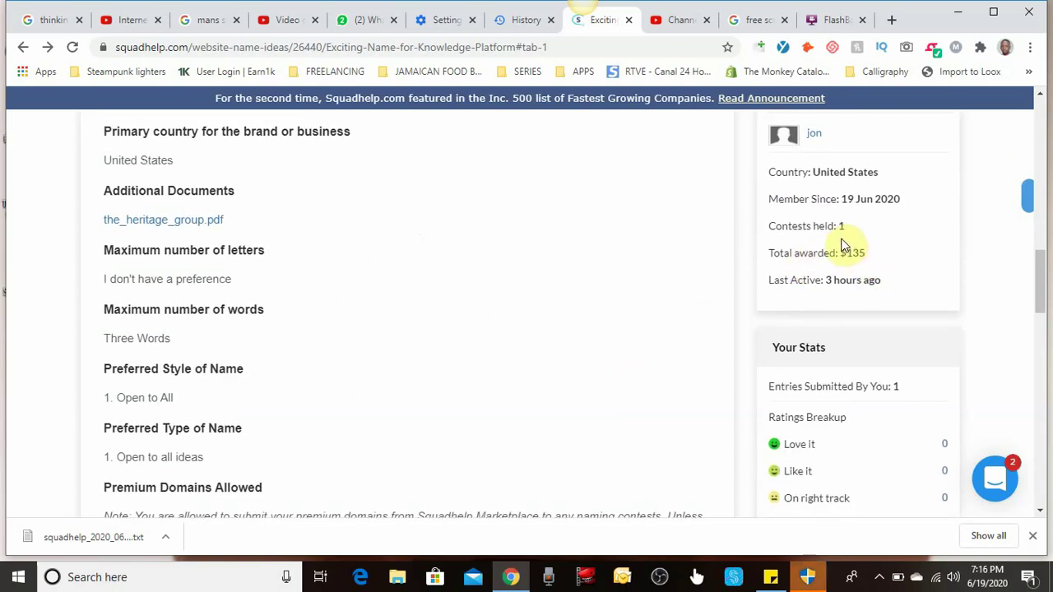
scroll(764, 282, "down", 2)
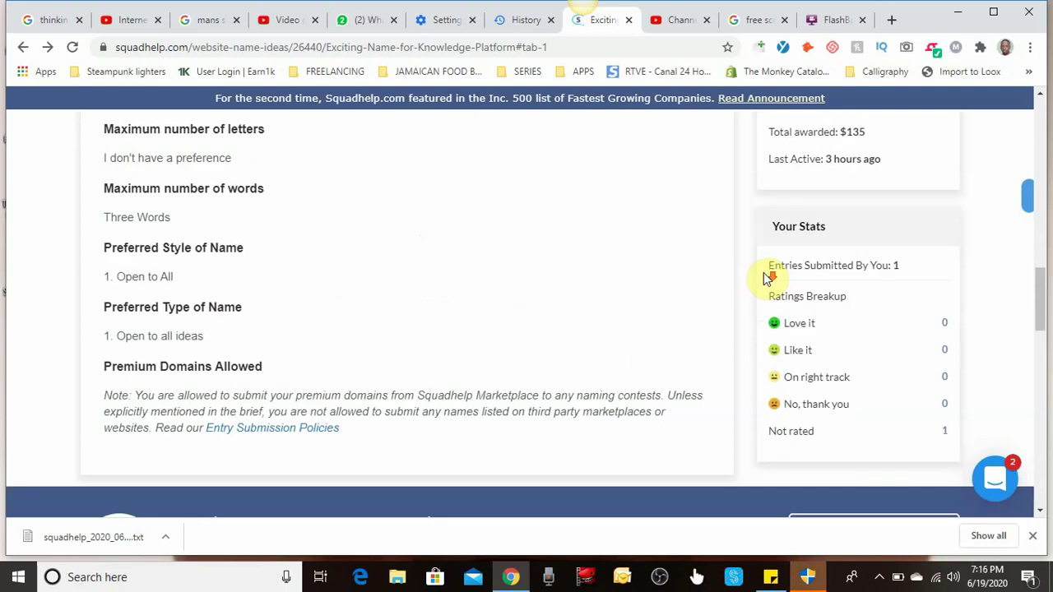
scroll(764, 275, "down", 1)
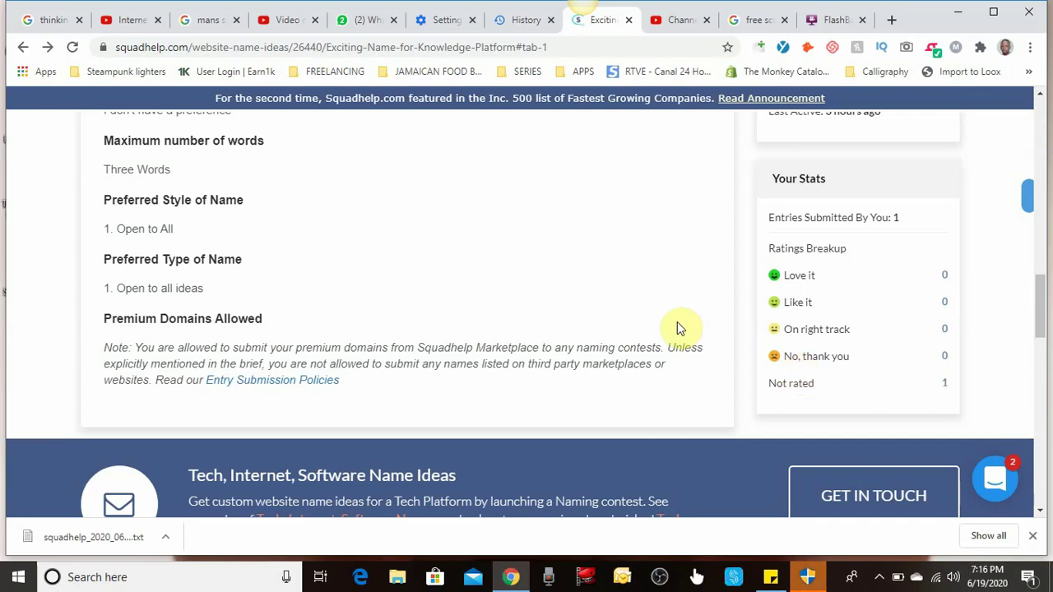
scroll(677, 326, "up", 10)
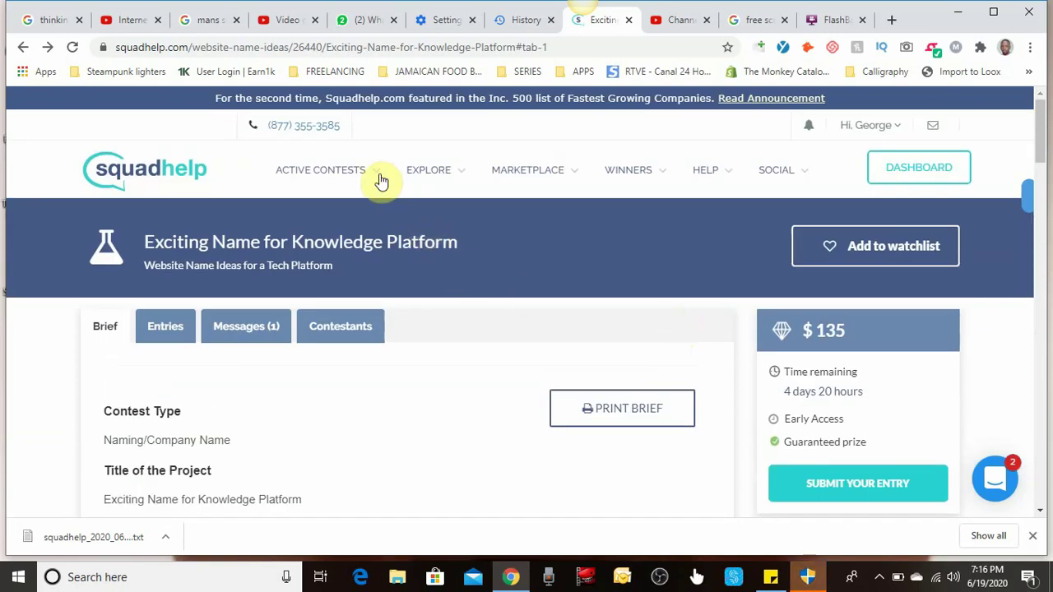
Open the Marketplace Dashboard, collapsing and re-expanding its navigation sidebar
mouse_move(379, 180)
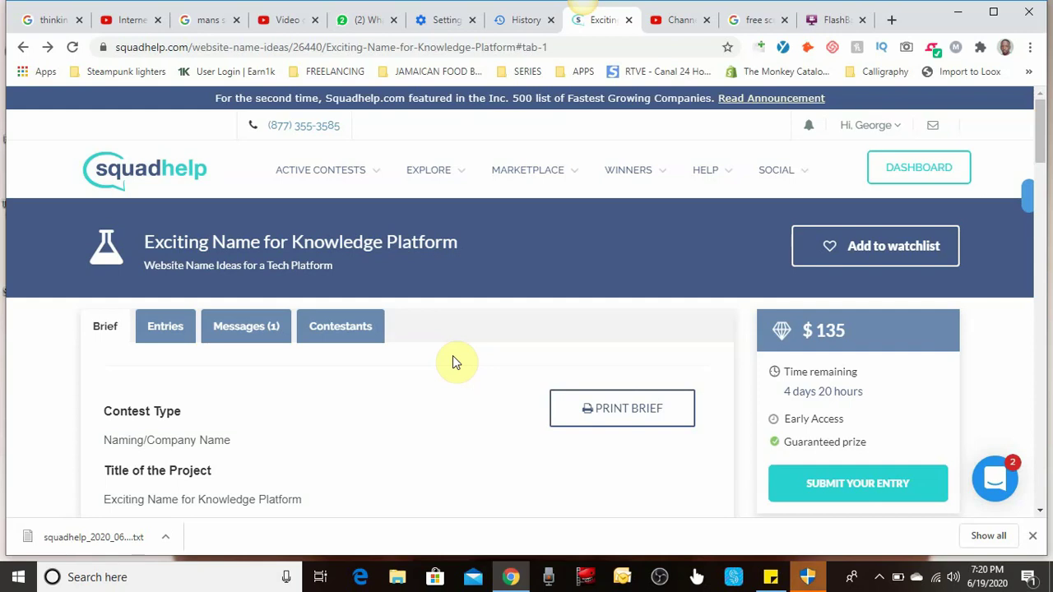
mouse_move(545, 182)
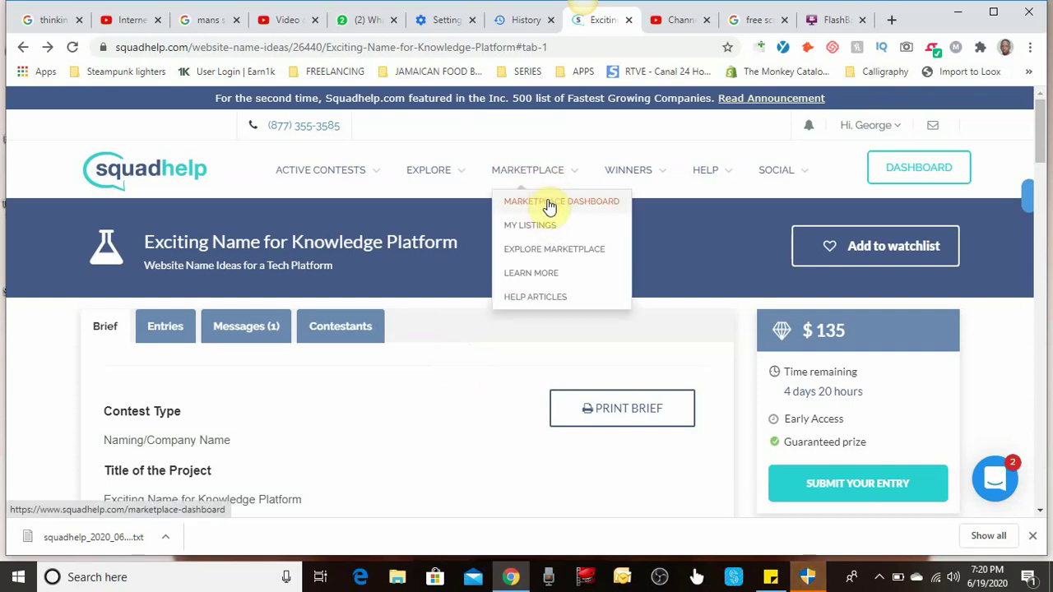
left_click(549, 205)
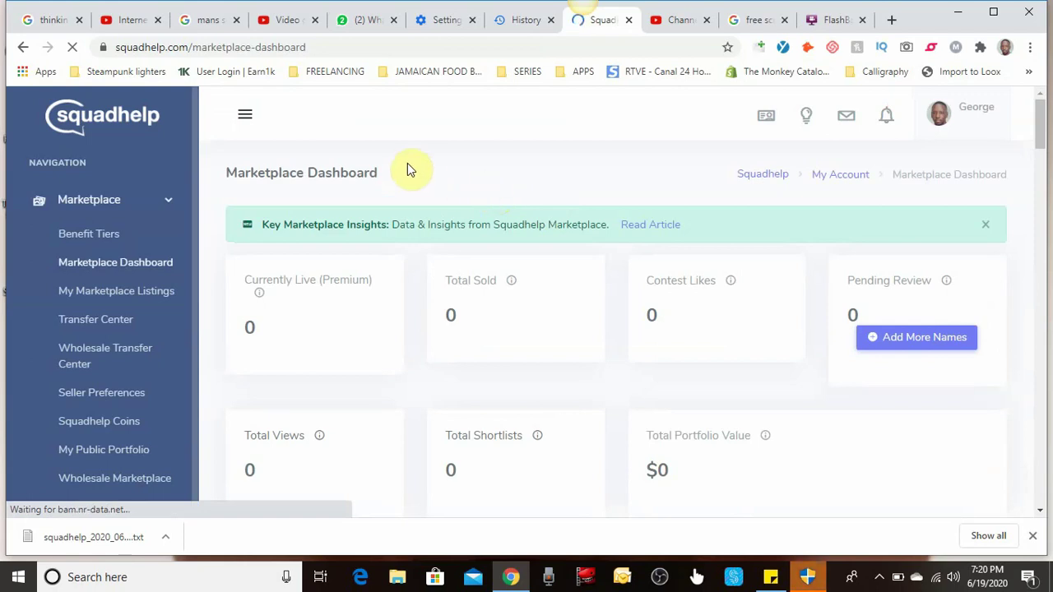
left_click(242, 121)
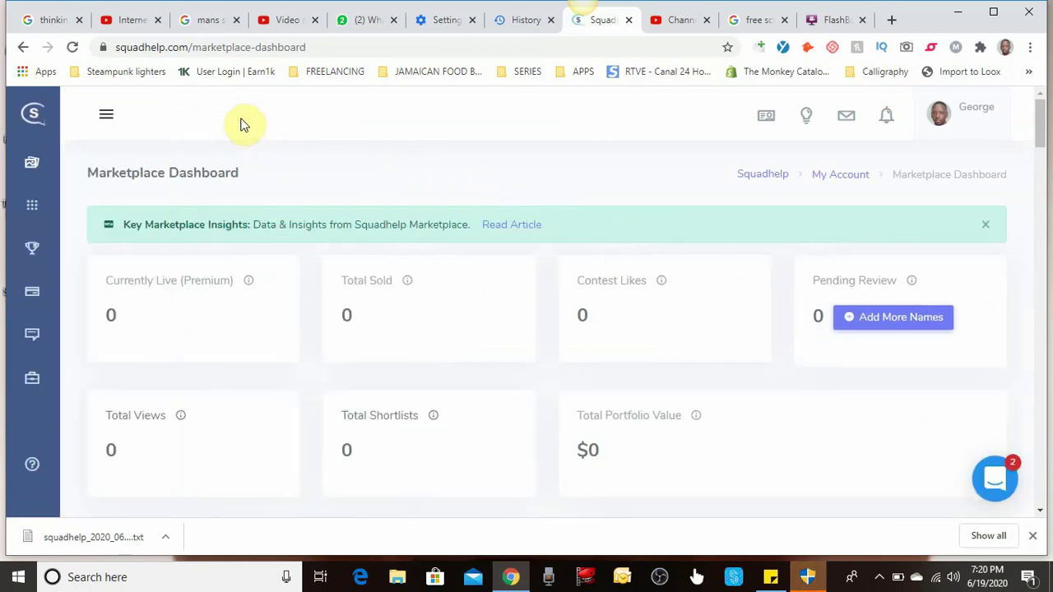
left_click(105, 119)
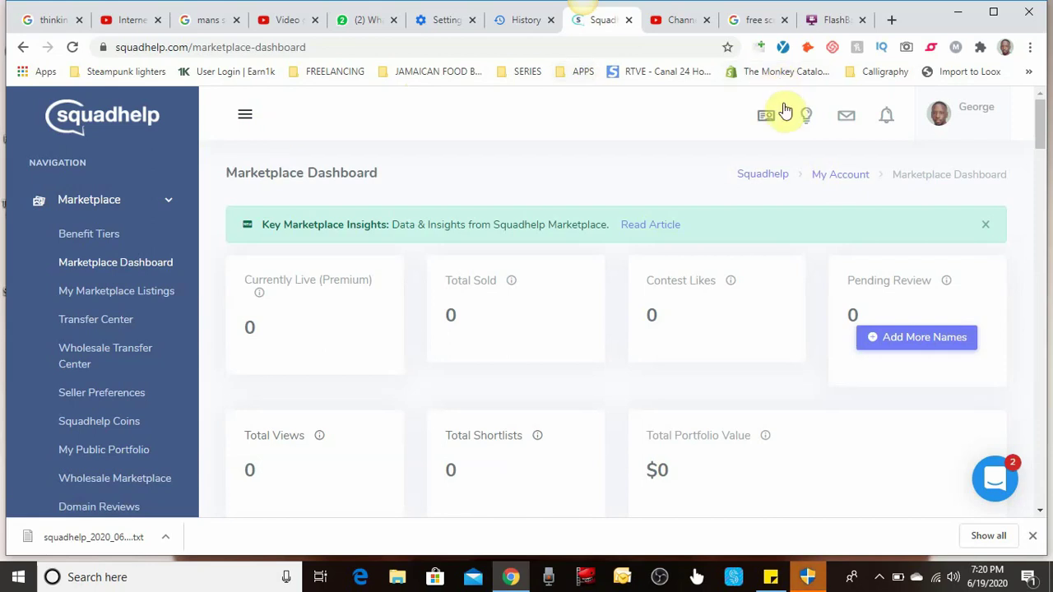
View the My Account dashboard and return to the "Exciting Name for Knowledge Platform" contest page
left_click(840, 176)
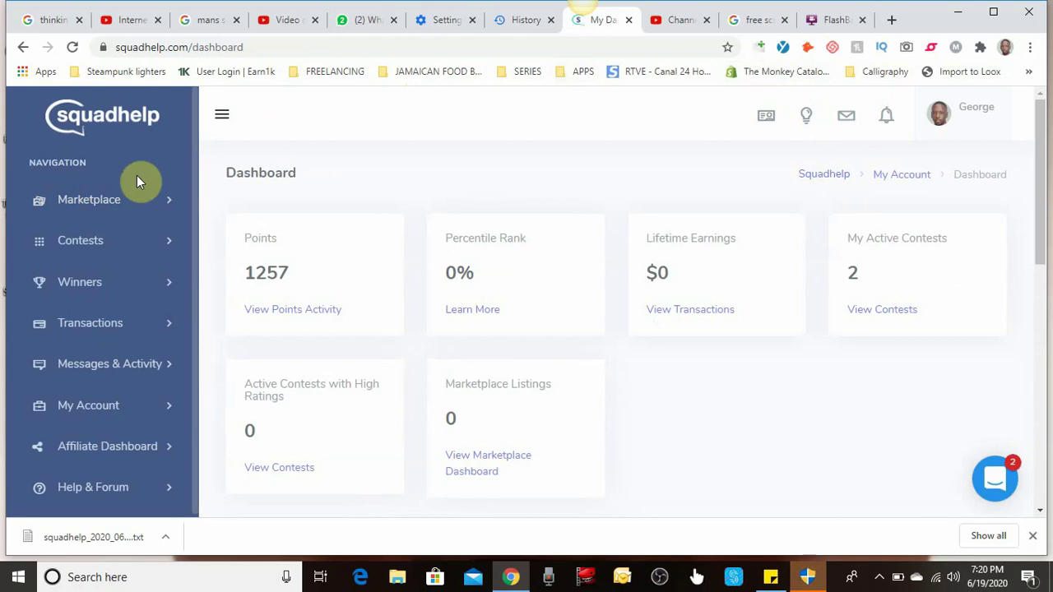
left_click(24, 47)
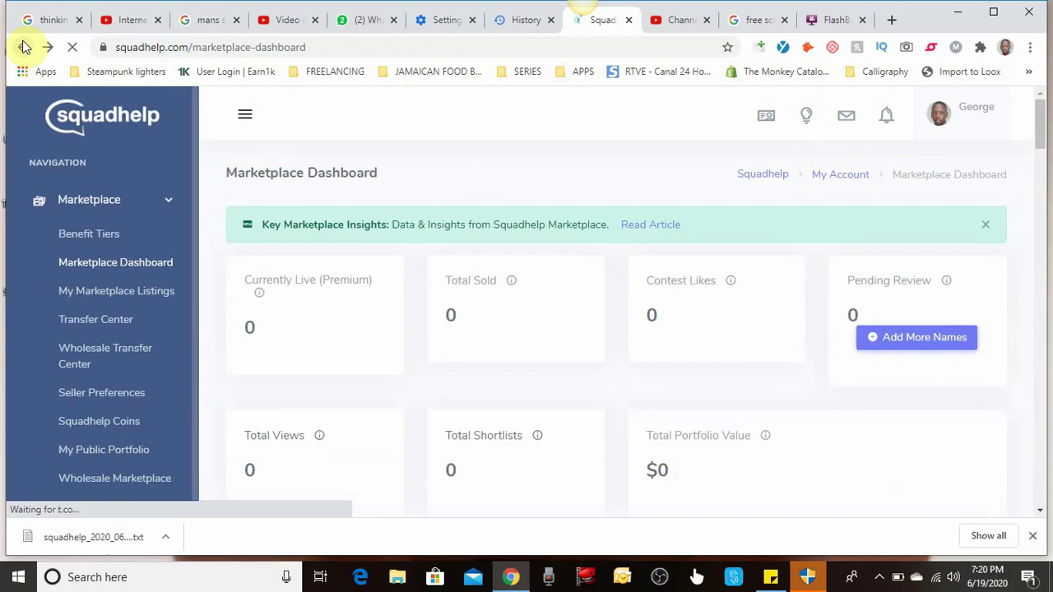
left_click(24, 47)
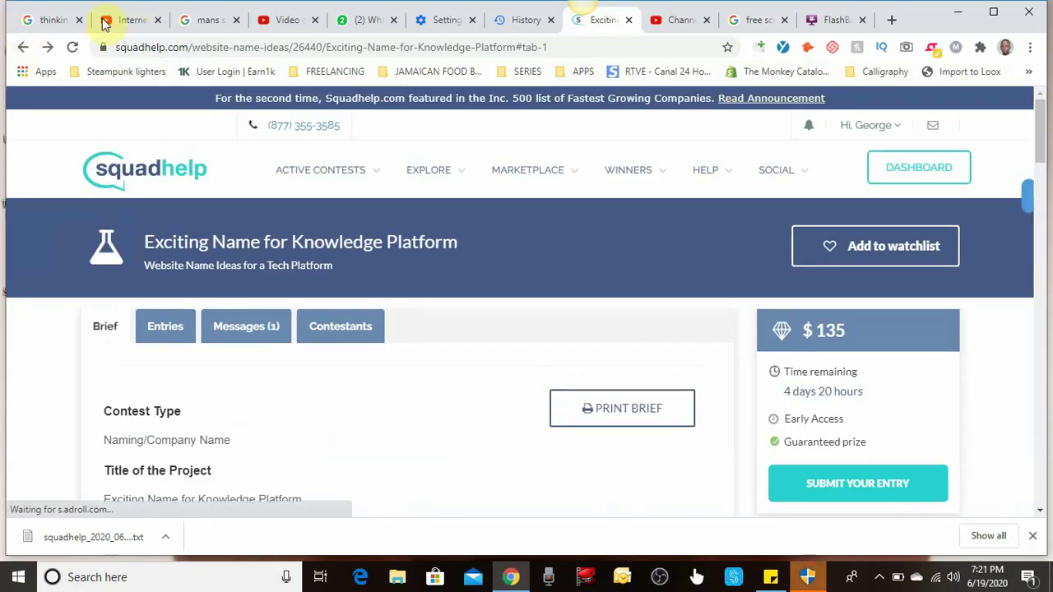
Open Squadhelp's featured logo design examples and browse the logos from past contests
mouse_move(433, 181)
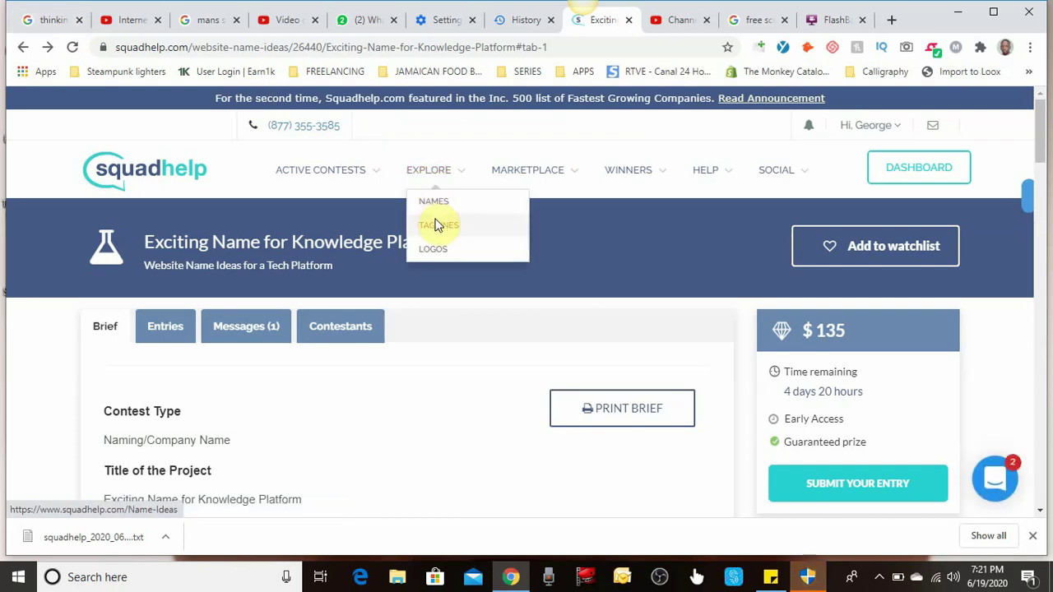
left_click(435, 248)
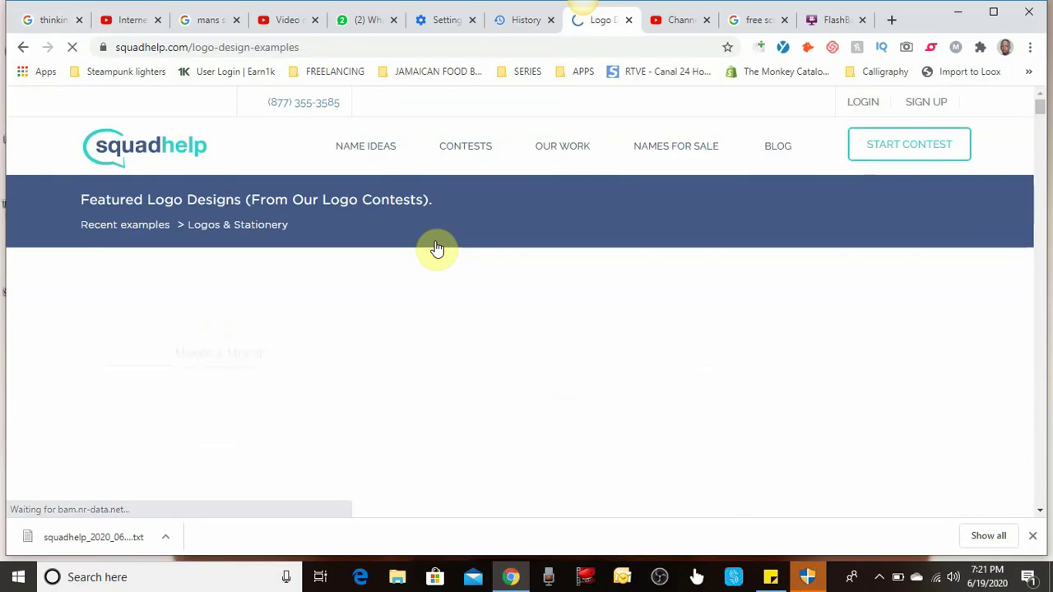
scroll(436, 249, "down", 2)
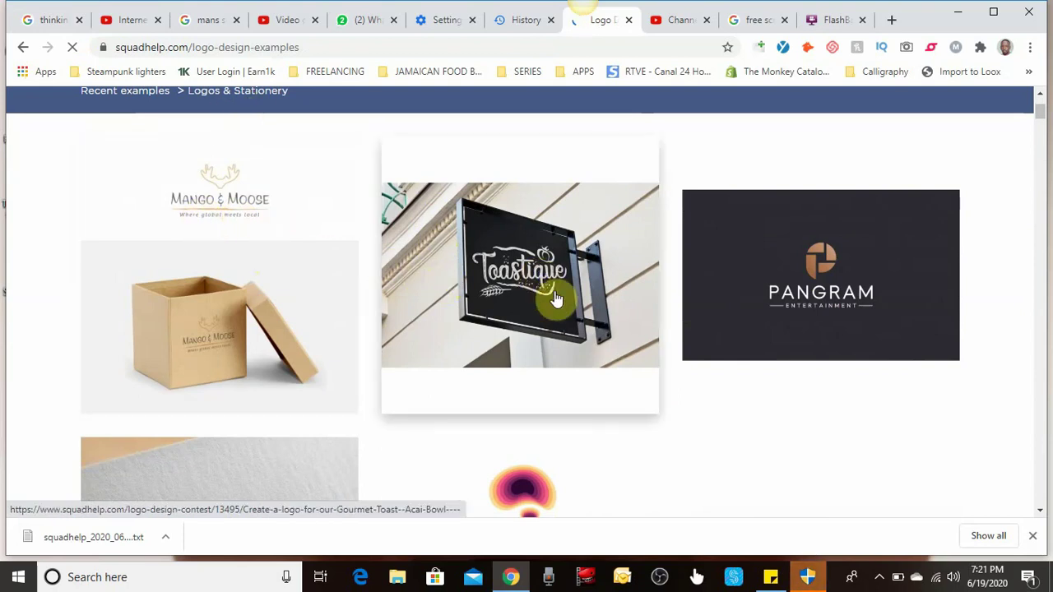
scroll(714, 285, "down", 3)
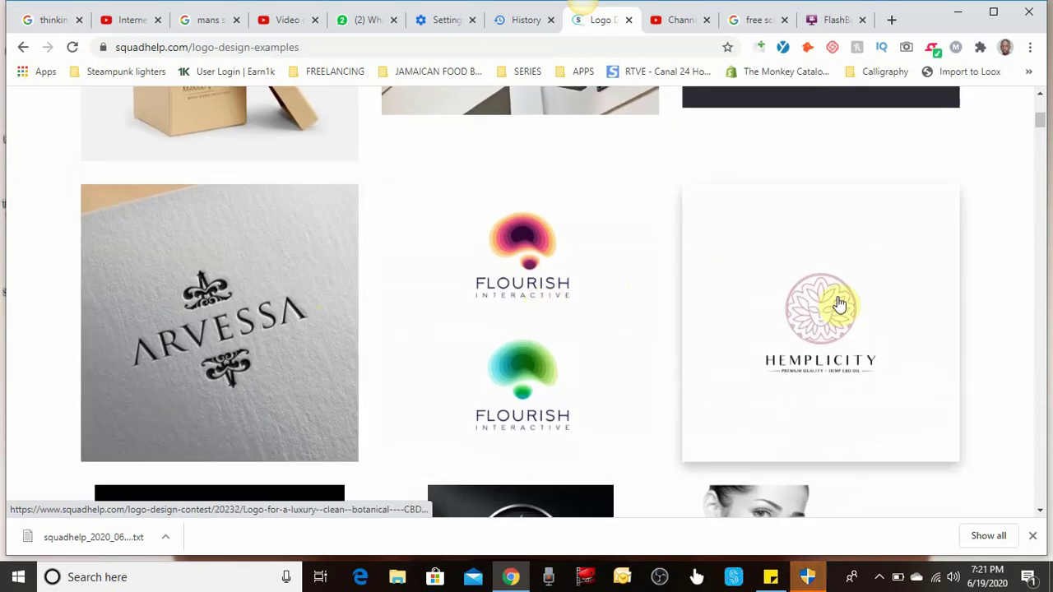
scroll(839, 304, "down", 2)
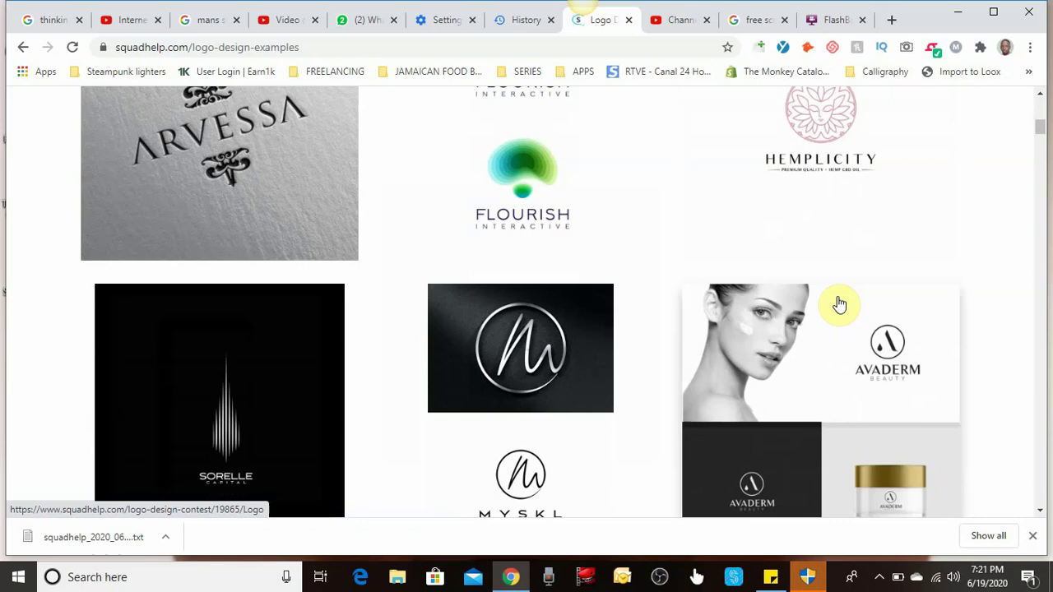
scroll(839, 304, "down", 2)
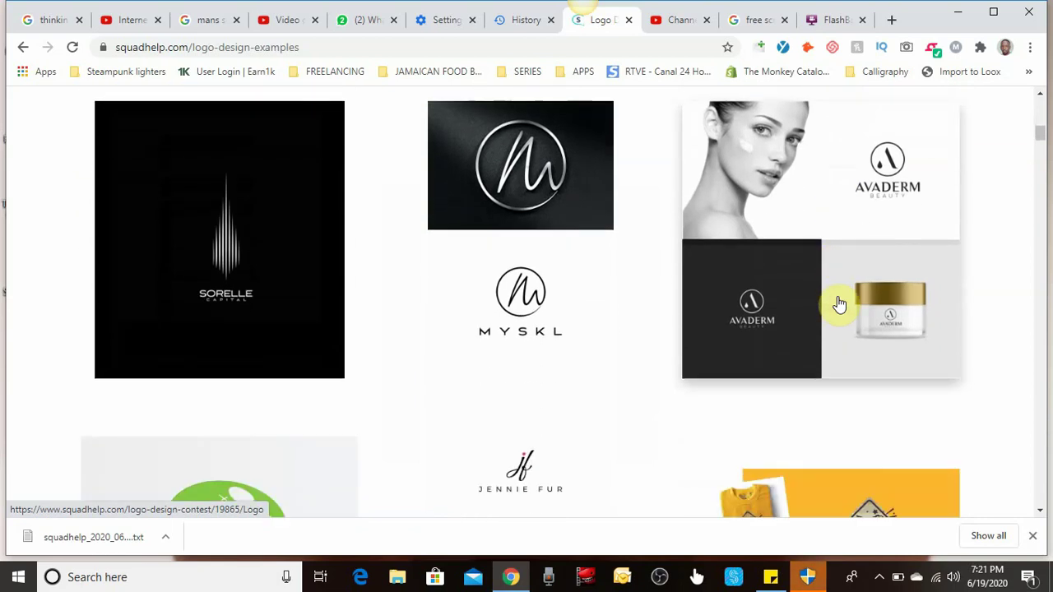
scroll(839, 304, "down", 1)
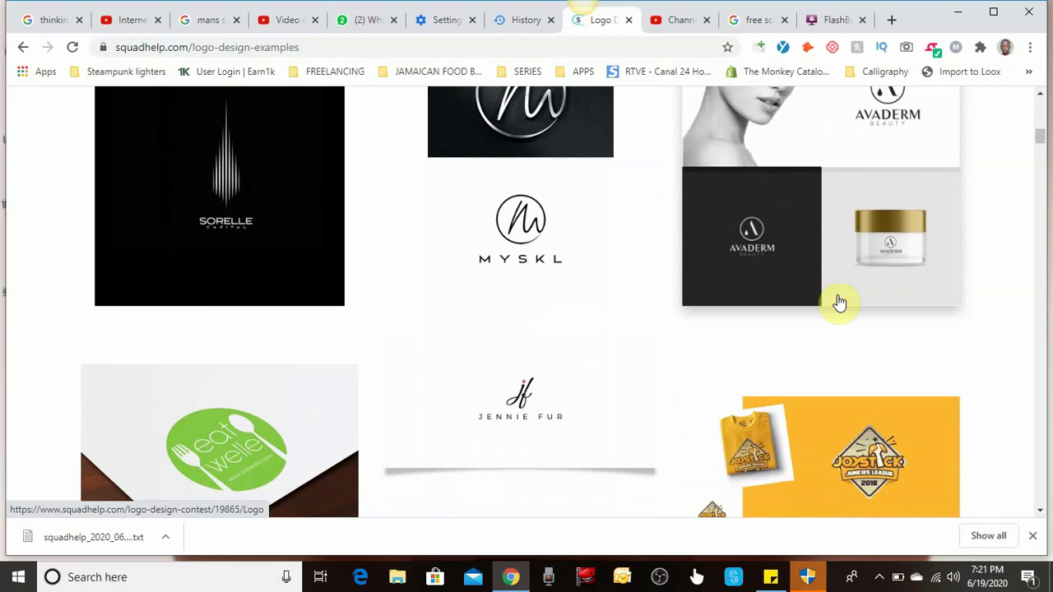
scroll(839, 304, "down", 3)
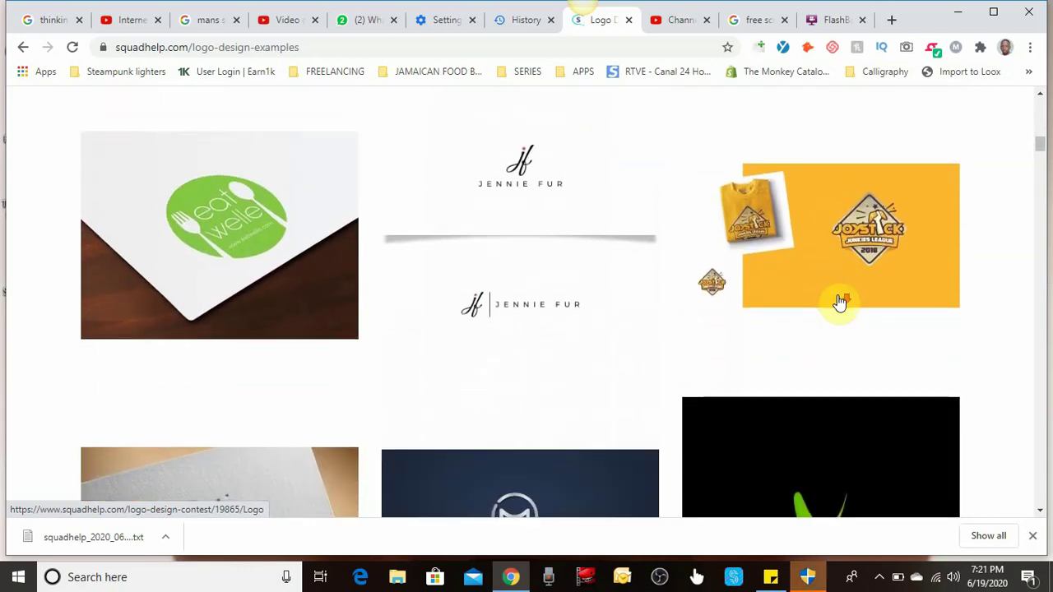
scroll(839, 304, "down", 1)
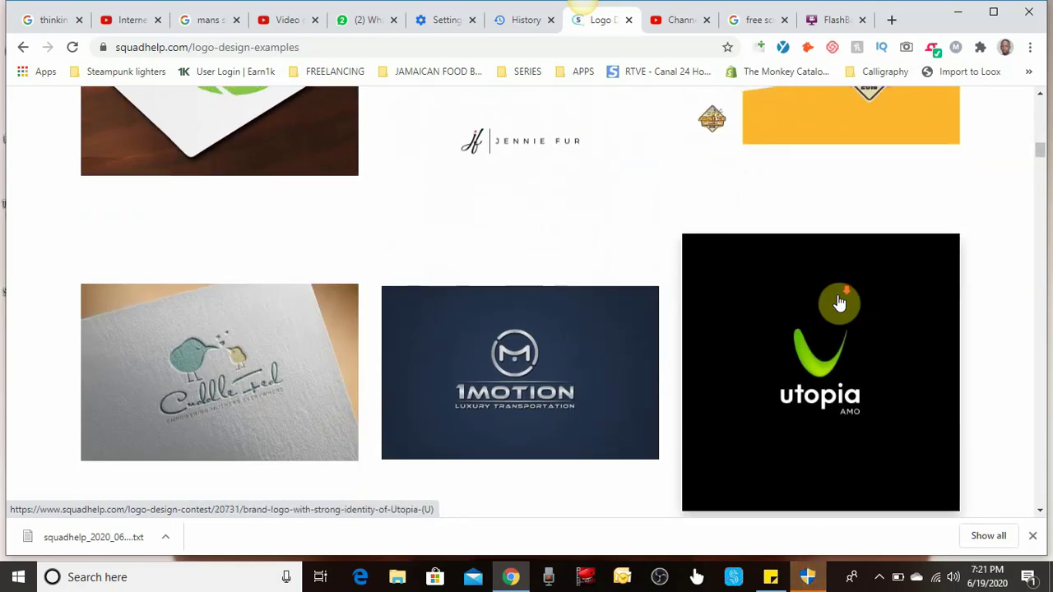
scroll(839, 304, "down", 2)
scroll(839, 305, "down", 4)
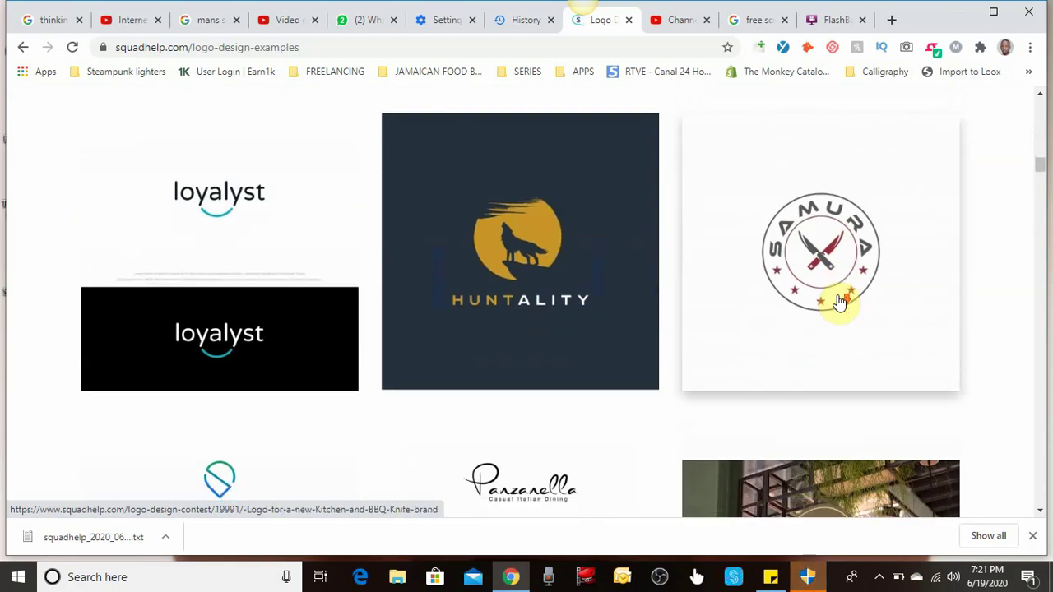
Examine further logo examples in the gallery, from Kolah Cafe and Five West through Greenkey Realty and ProFly to Oak and Stone Homes
scroll(838, 302, "down", 2)
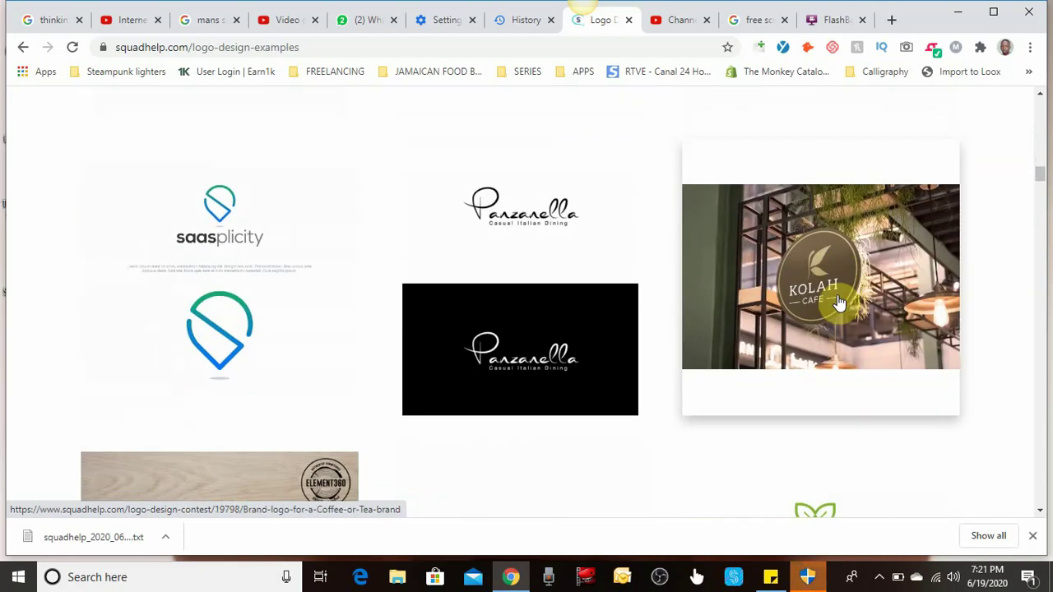
scroll(839, 302, "down", 5)
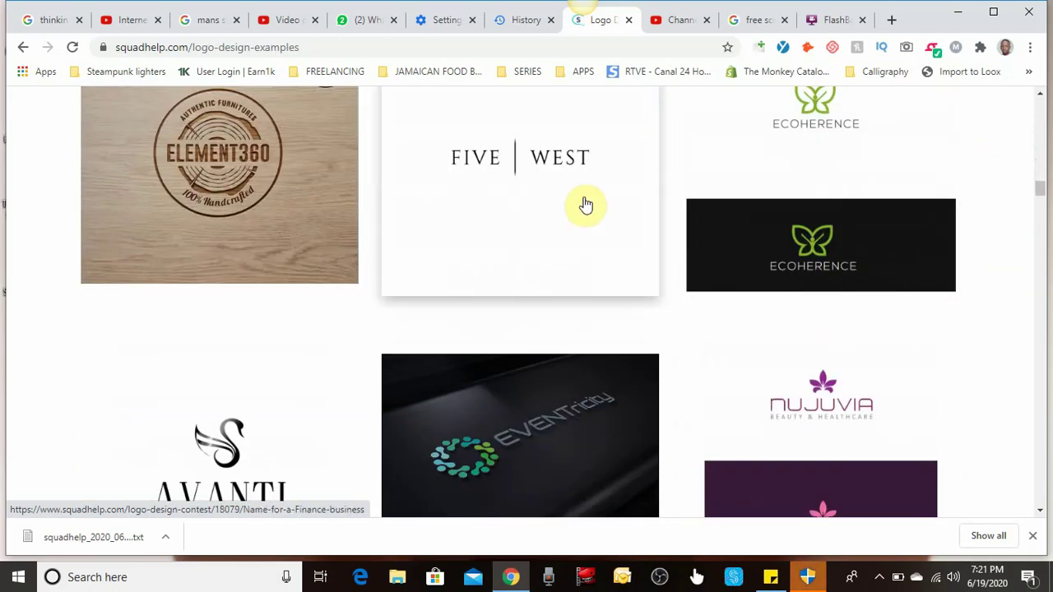
scroll(810, 282, "down", 2)
scroll(812, 279, "down", 1)
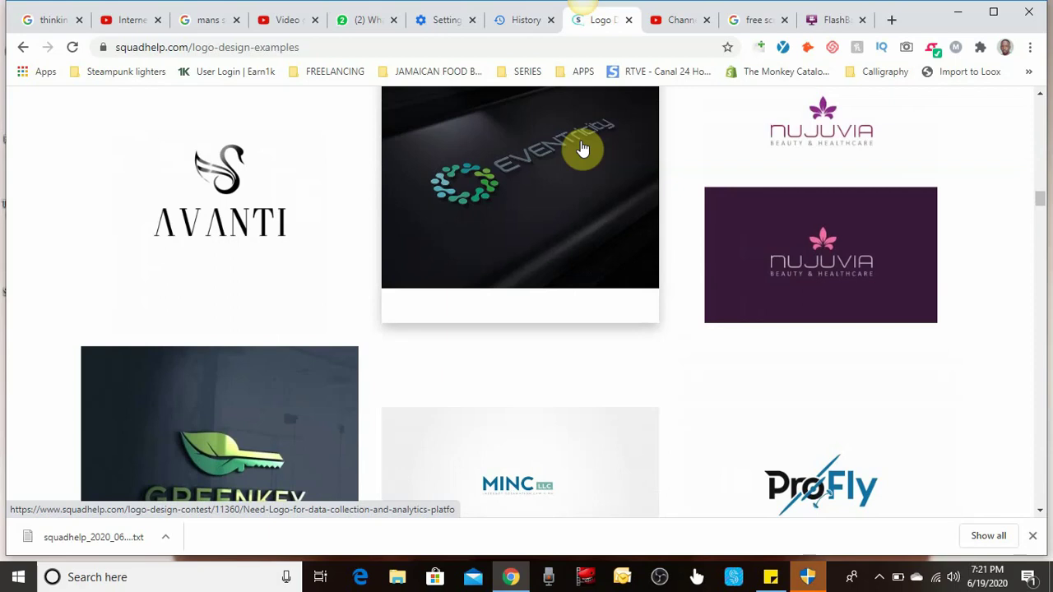
scroll(250, 239, "down", 5)
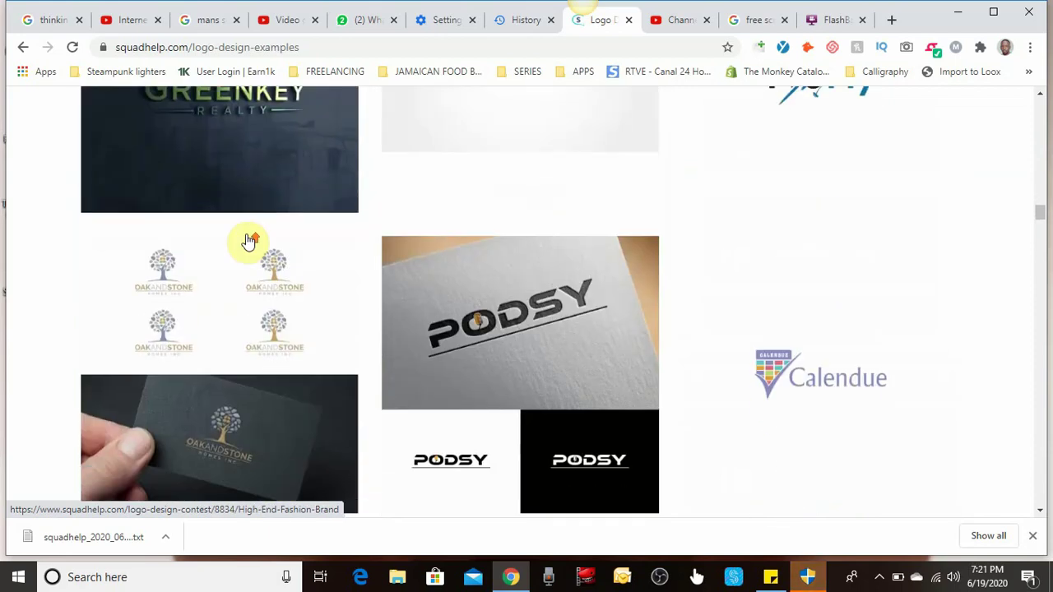
scroll(251, 240, "up", 1)
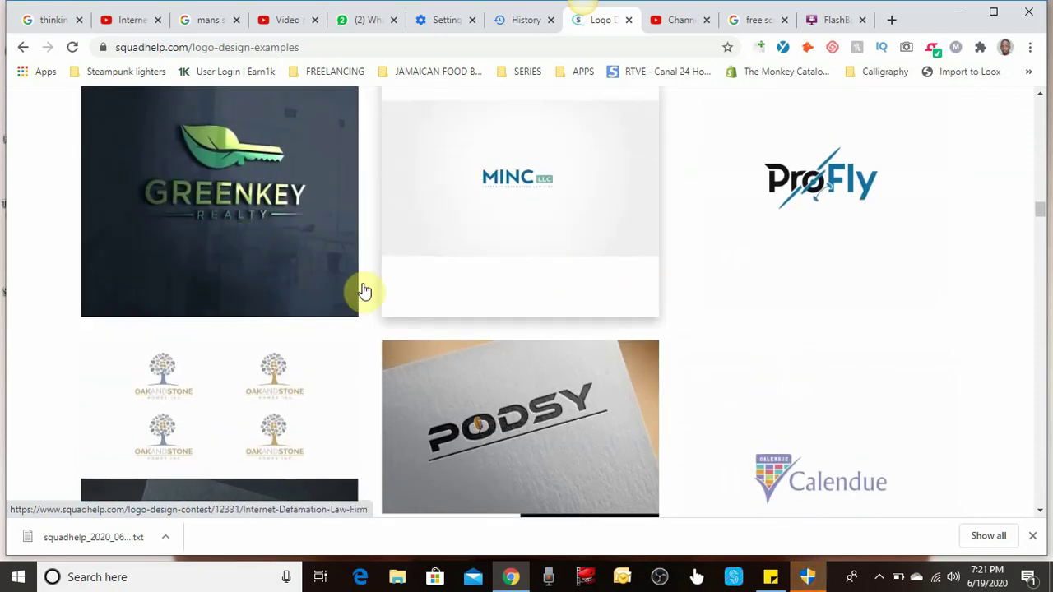
scroll(816, 210, "down", 1)
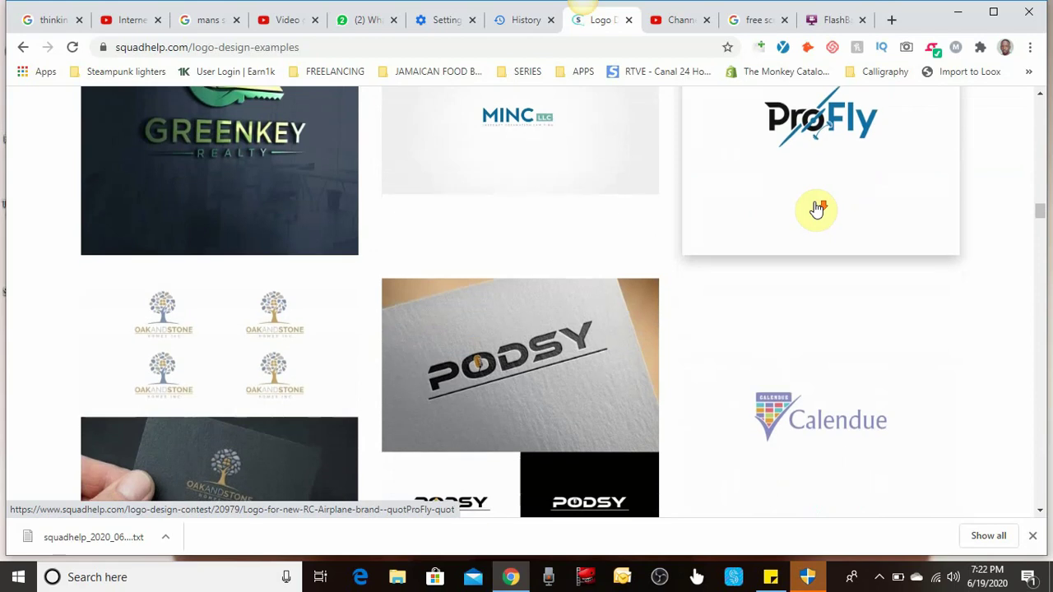
scroll(816, 205, "up", 1)
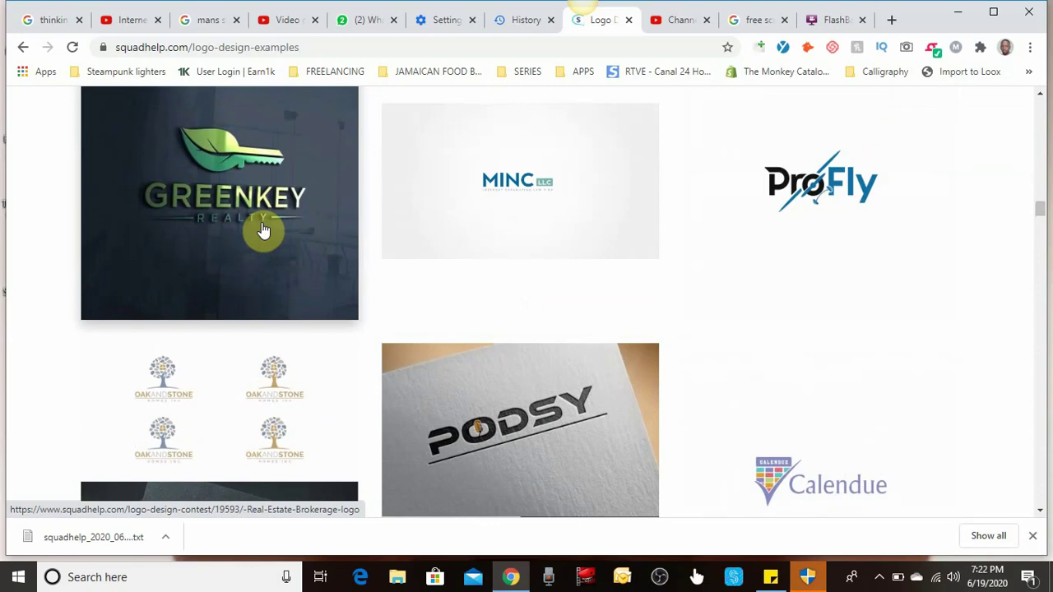
scroll(263, 230, "down", 2)
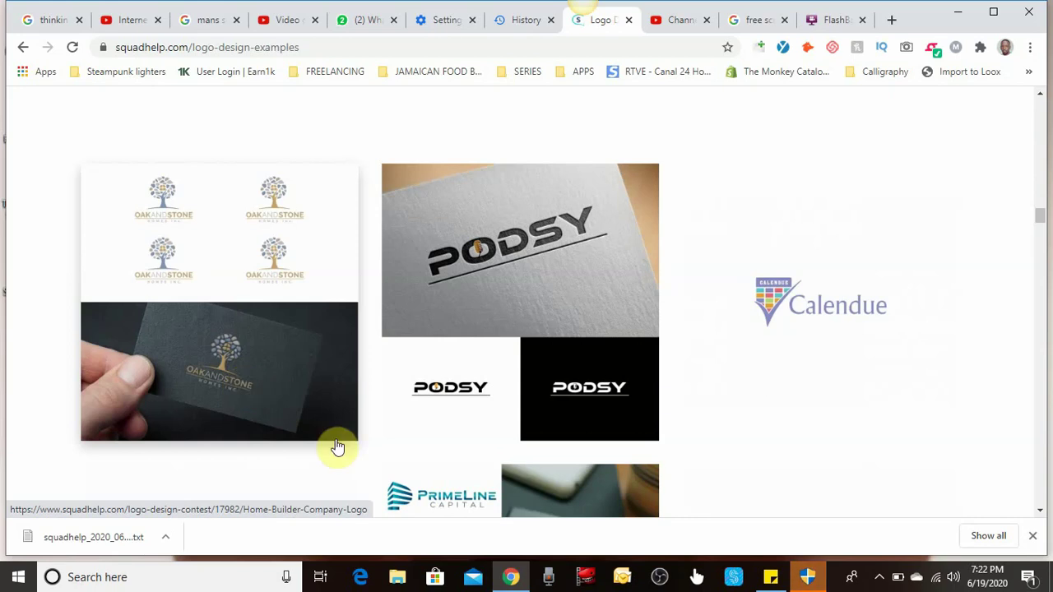
left_click(881, 577)
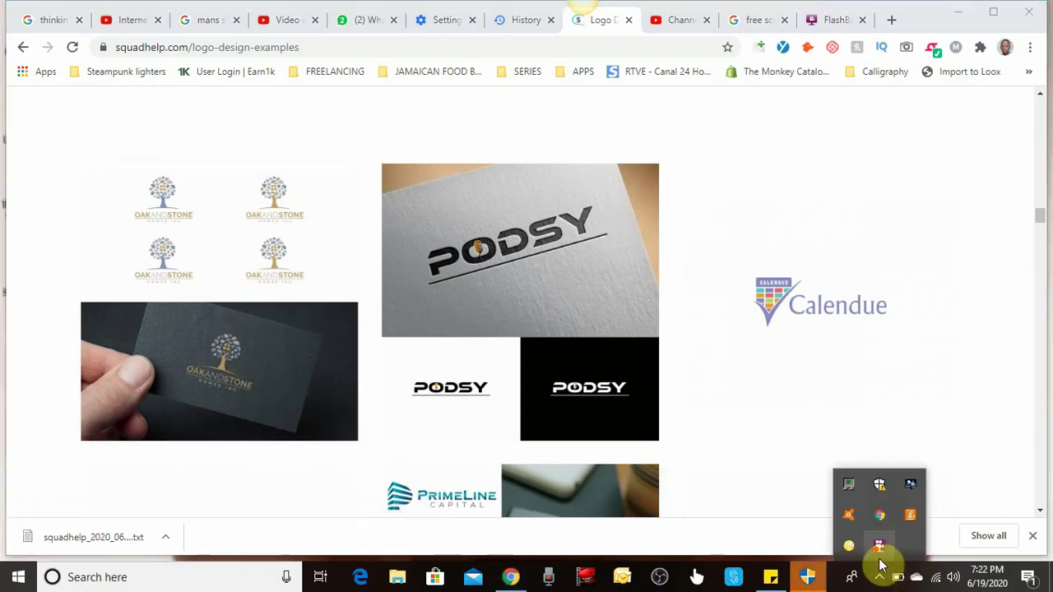